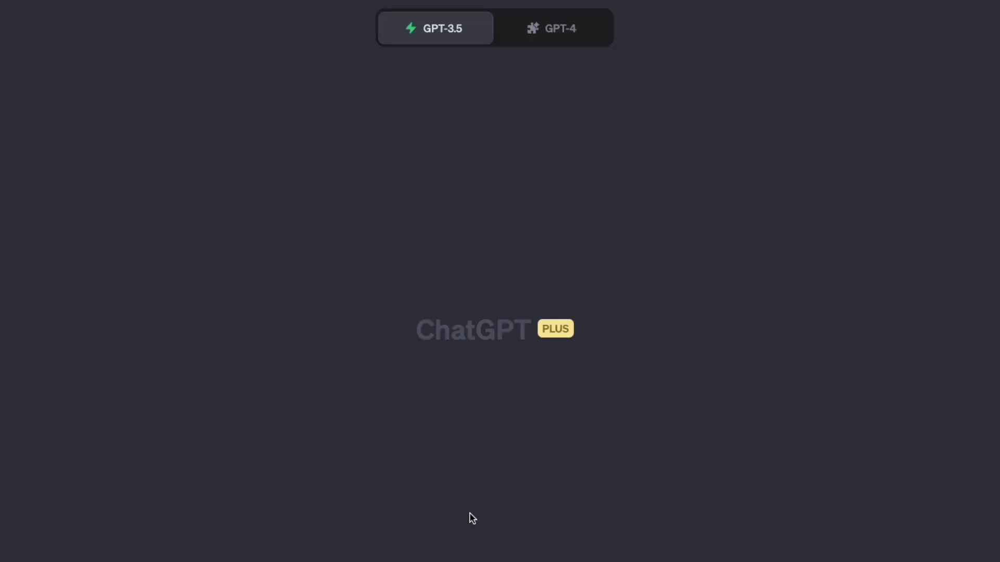
Select GPT-4, confirm Noteable is checked in the plugin list, and scroll through earlier chart chats
click(525, 26)
click(510, 71)
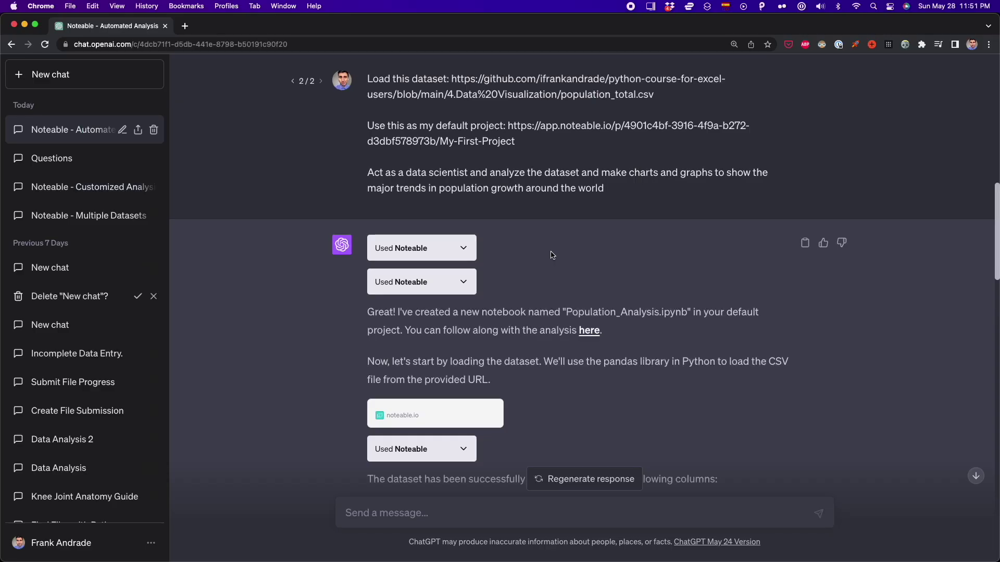
scroll(552, 255, down, 15)
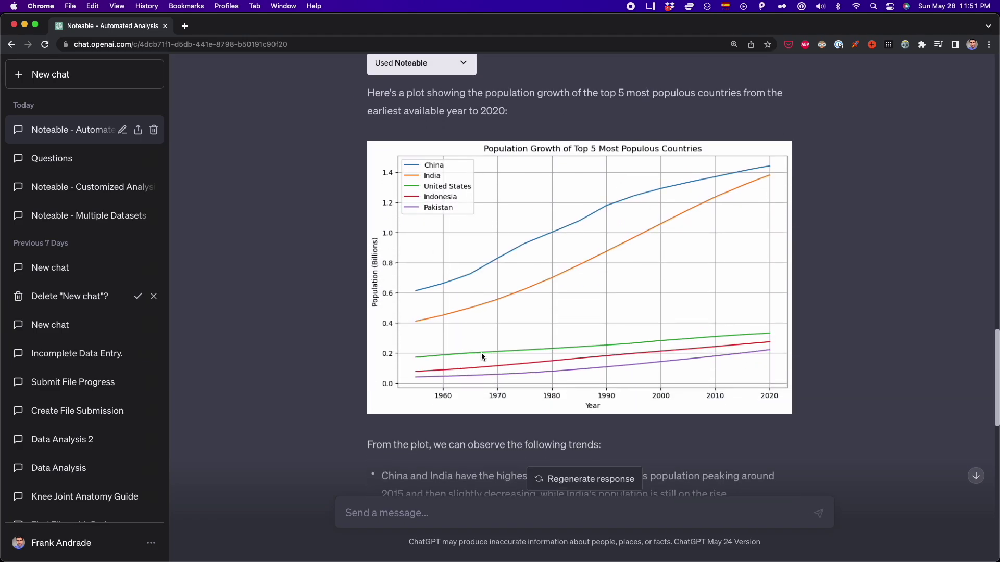
scroll(495, 344, down, 10)
scroll(495, 344, down, 3)
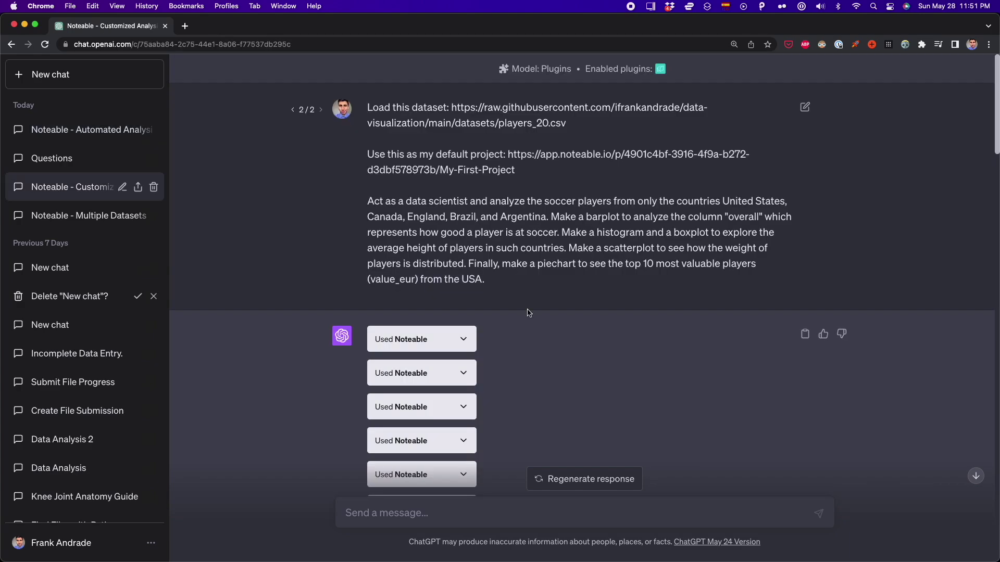
scroll(526, 281, down, 2)
Scroll further and select the barplot cell code in the Soccer_Players_Analysis (1) notebook
scroll(528, 313, down, 8)
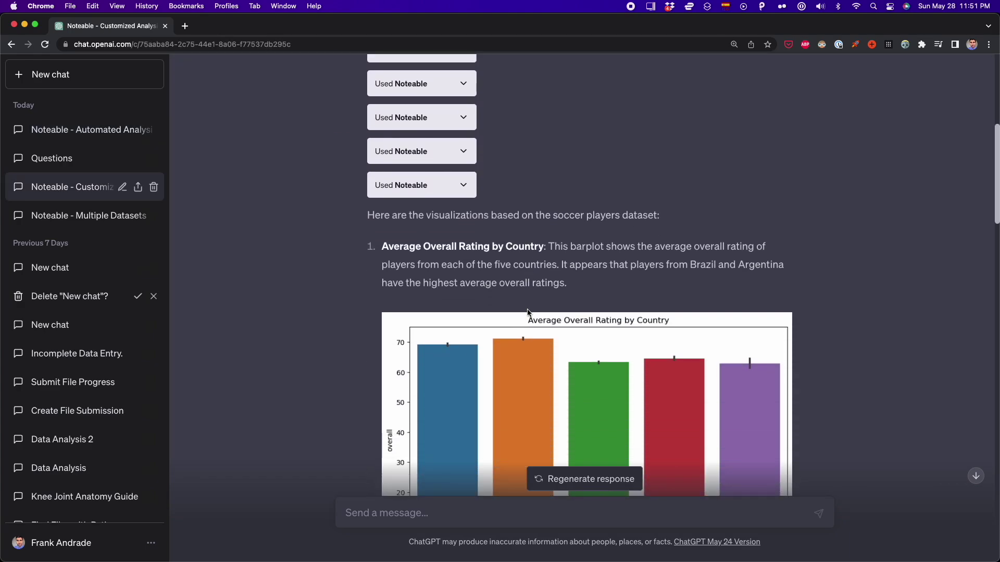
scroll(541, 315, down, 12)
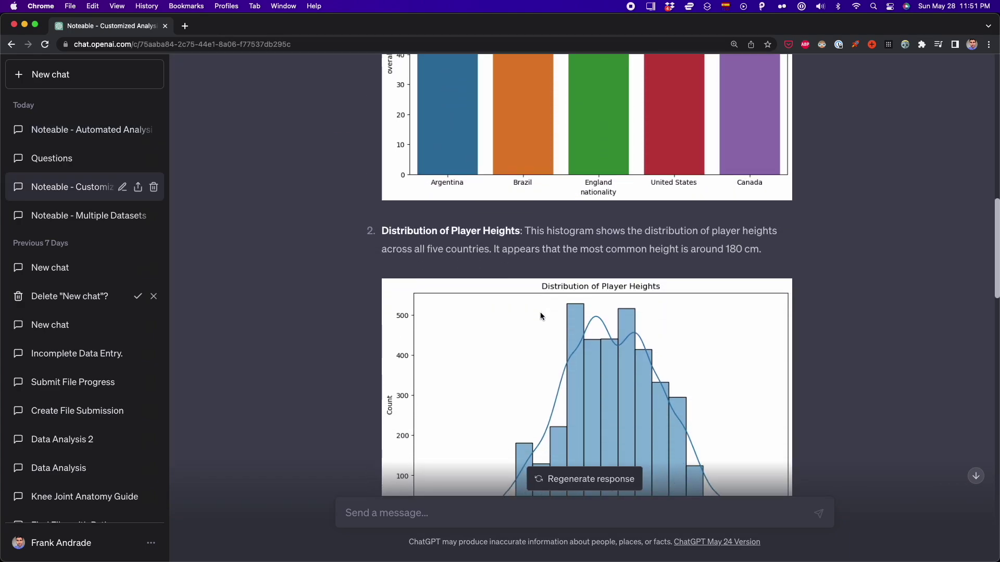
scroll(539, 311, down, 13)
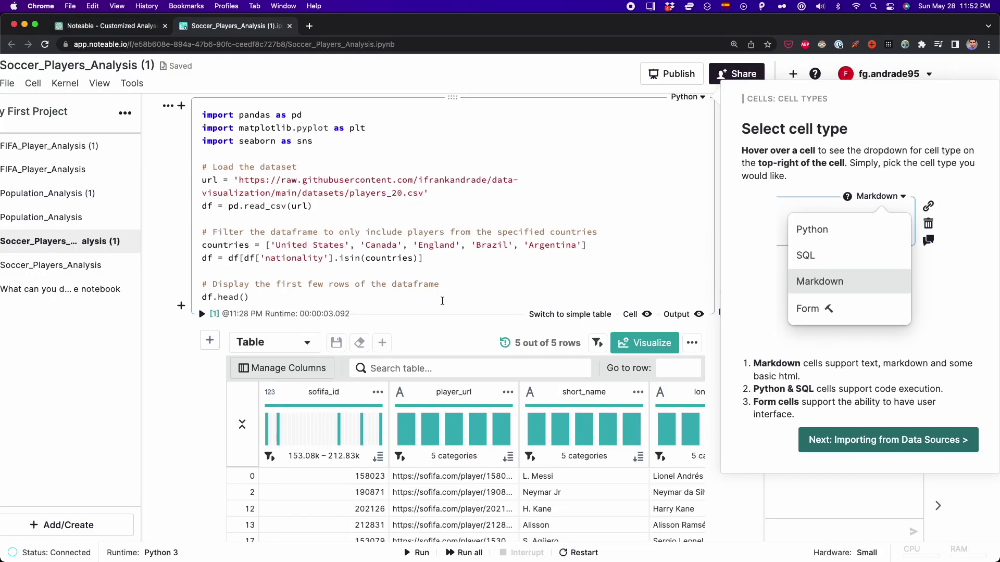
drag(439, 262, 203, 141)
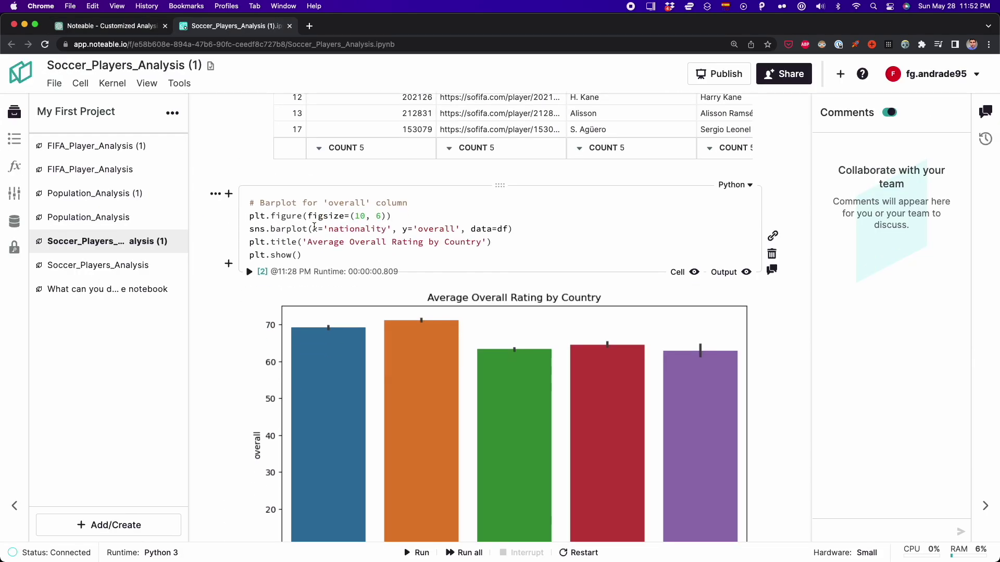
scroll(500, 313, down, 3)
Select all of the Average Overall Rating by Country barplot code
click(338, 141)
key(super+a)
click(337, 141)
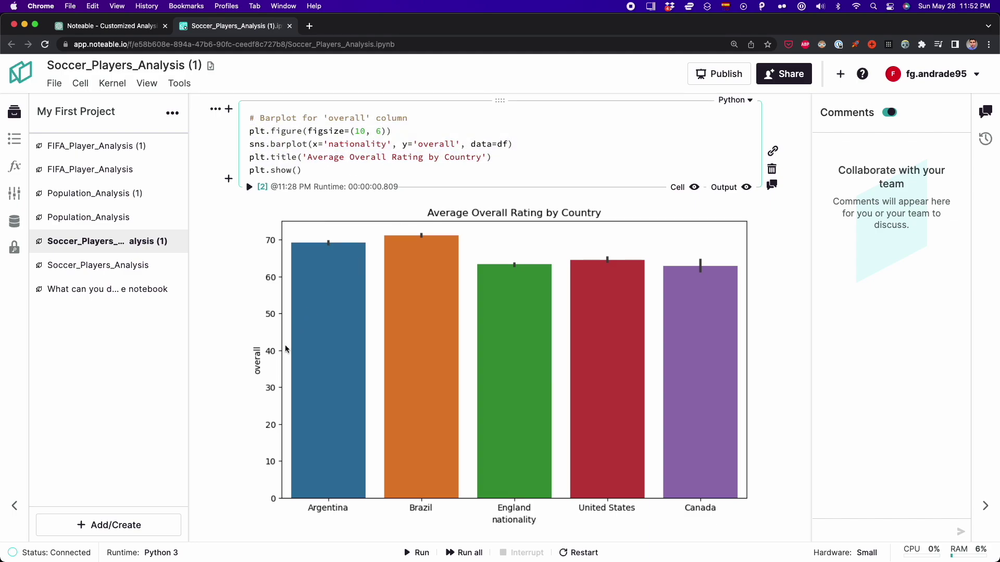
scroll(285, 345, down, 8)
Select all of the height histogram and boxplot code, then check the chart image's options
click(259, 197)
key(super+a)
scroll(259, 198, down, 3)
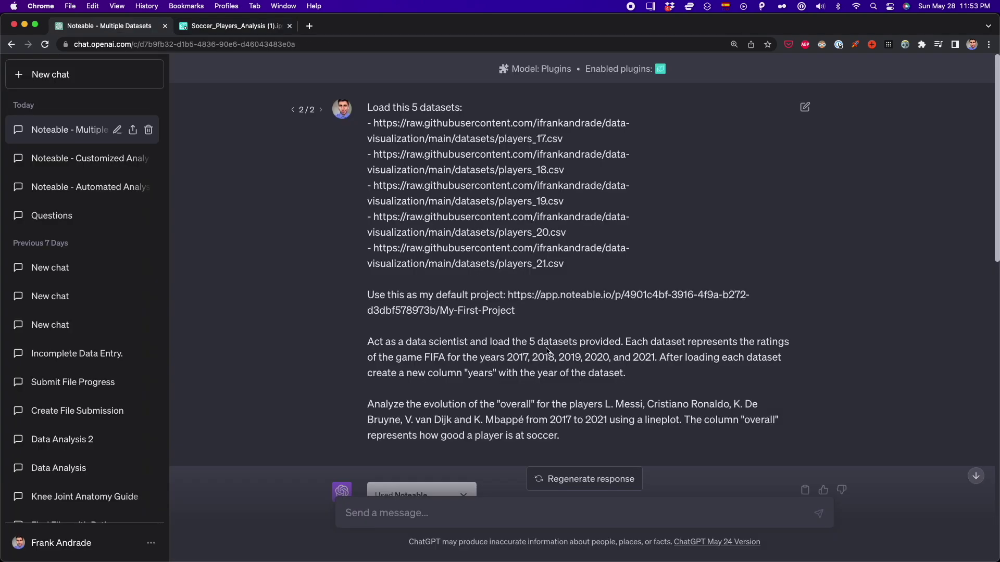
scroll(546, 348, down, 10)
scroll(546, 348, down, 3)
right_click(546, 348)
click(545, 343)
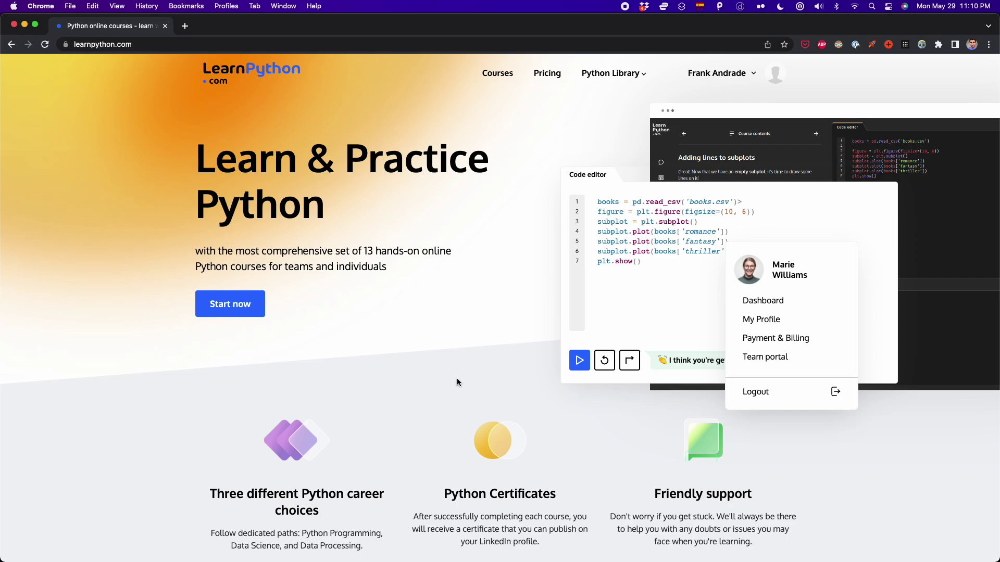
Browse the course catalogue and open the Python for Data Science track
click(497, 73)
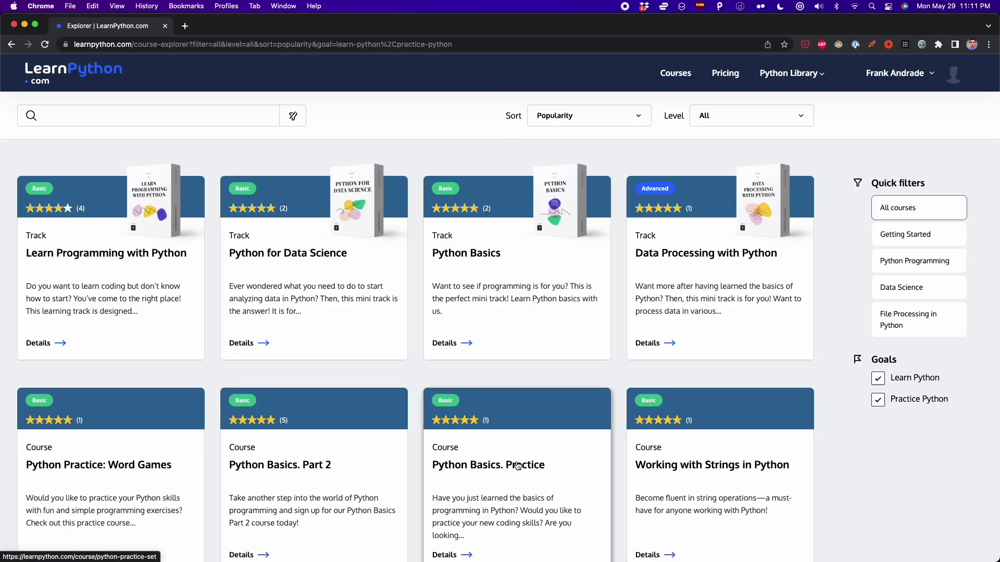
scroll(517, 466, down, 5)
scroll(473, 464, up, 5)
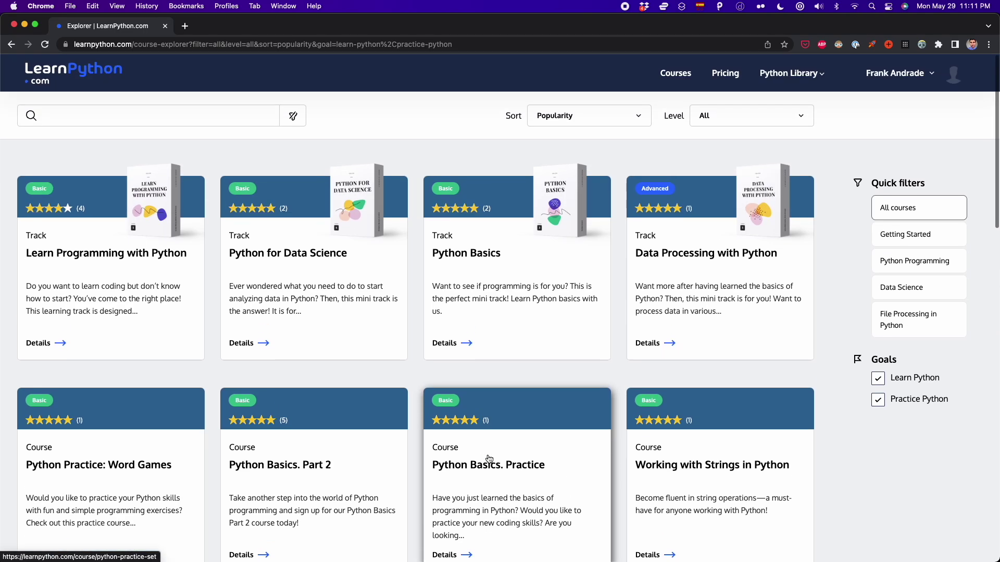
click(299, 289)
triple_click(322, 203)
scroll(158, 282, down, 6)
scroll(158, 285, down, 7)
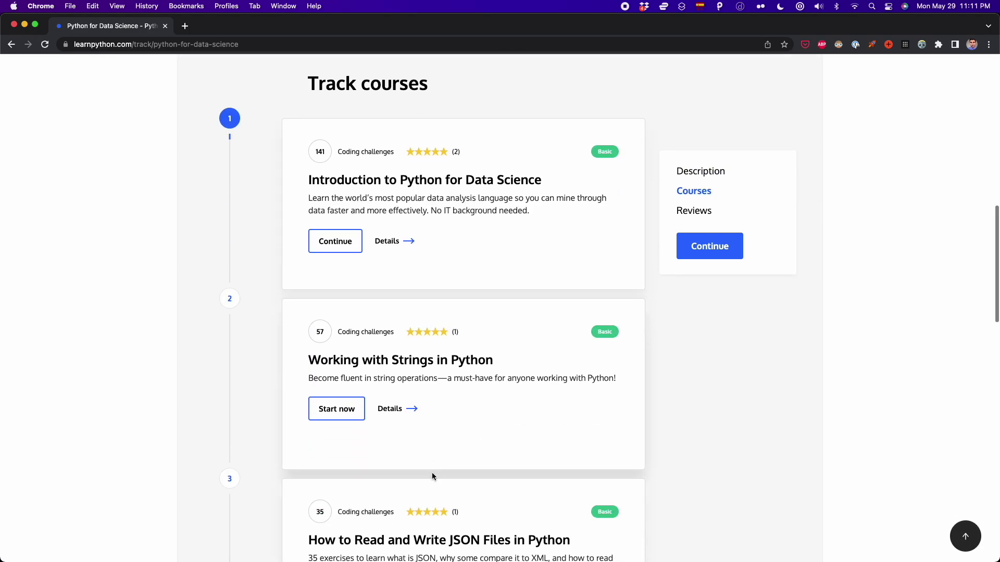
scroll(433, 476, down, 1)
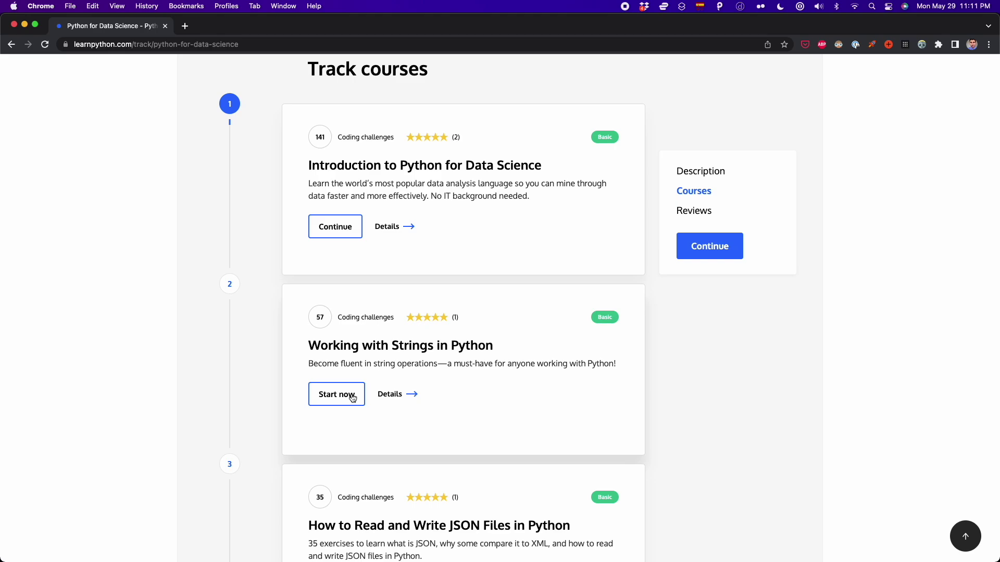
Start Working with Strings in Python and paste 'Aspidites melanocephalus' into the species line
click(353, 399)
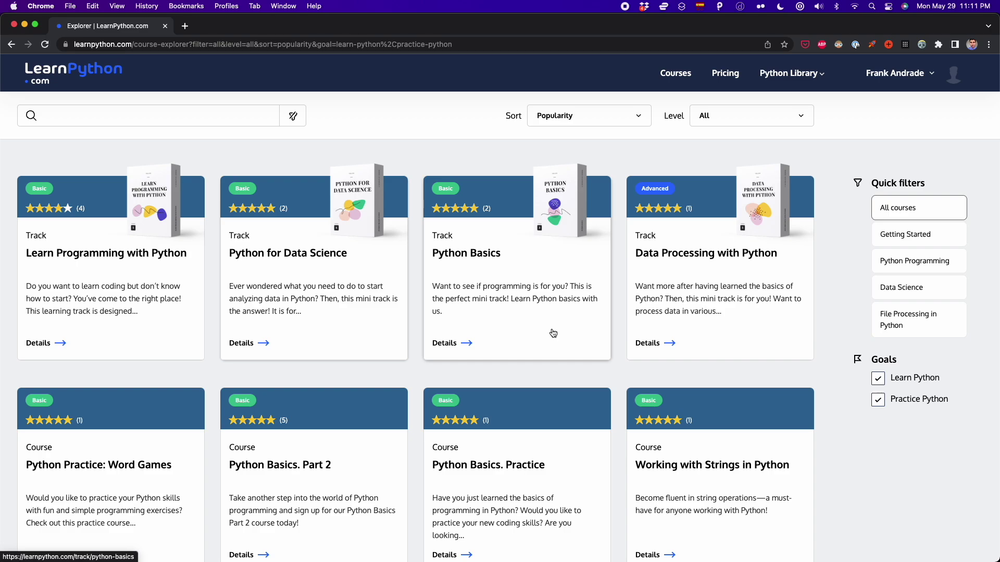
scroll(489, 392, down, 5)
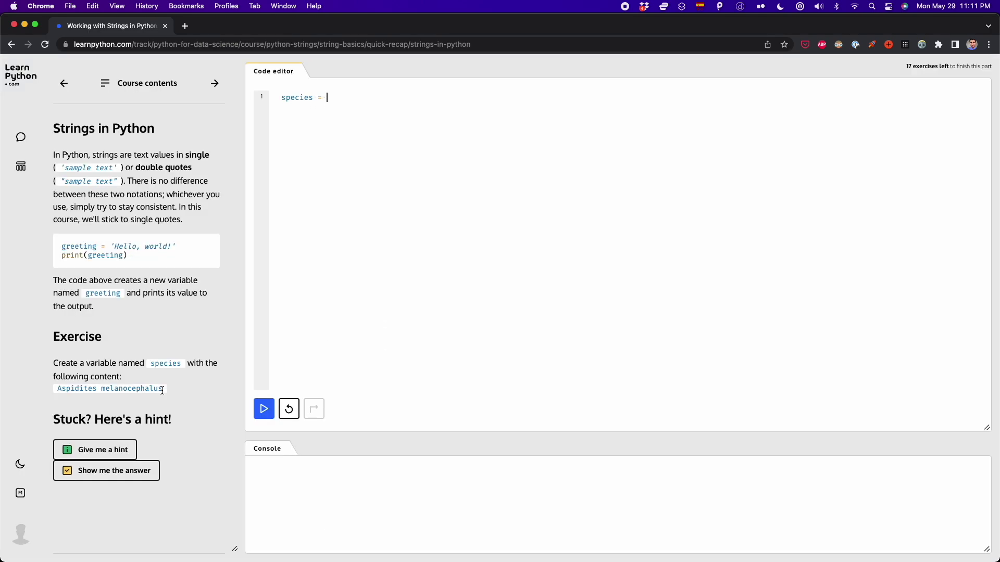
drag(162, 390, 57, 389)
key(super+c)
click(392, 196)
text(')
key(super+v)
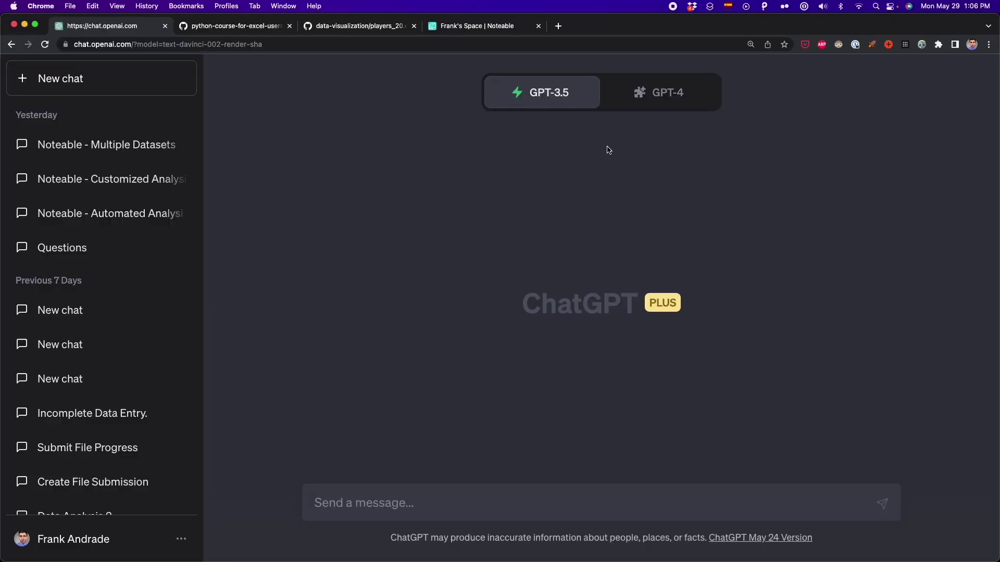
Switch to GPT-4, open the Plugin store showing Noteable installed, then go to the Noteable login window
click(649, 102)
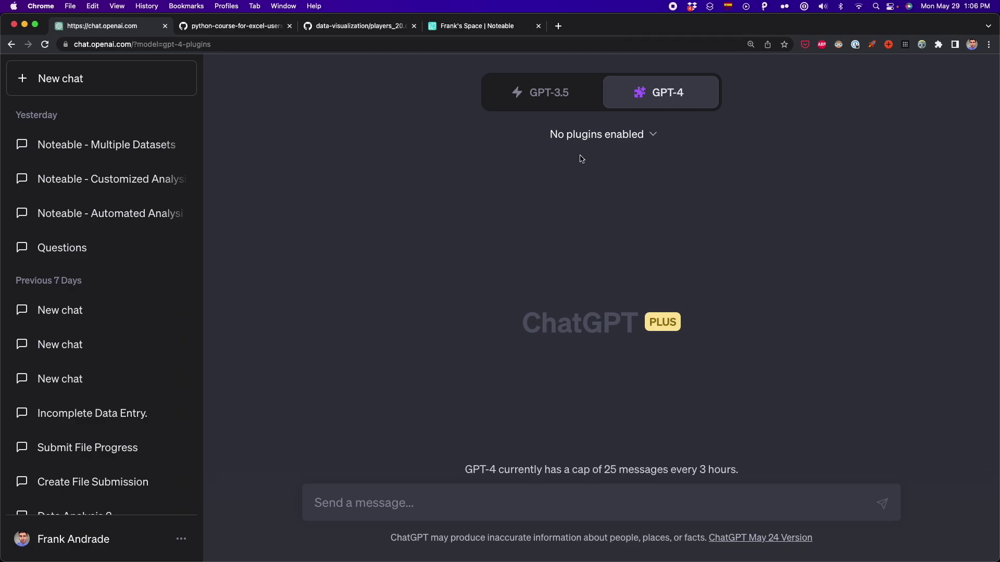
click(652, 136)
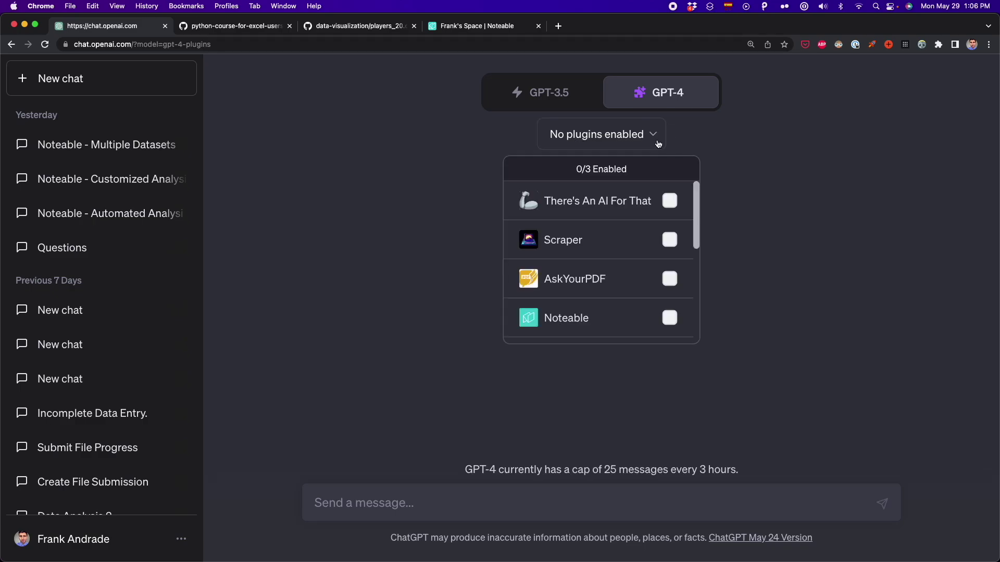
scroll(613, 273, down, 3)
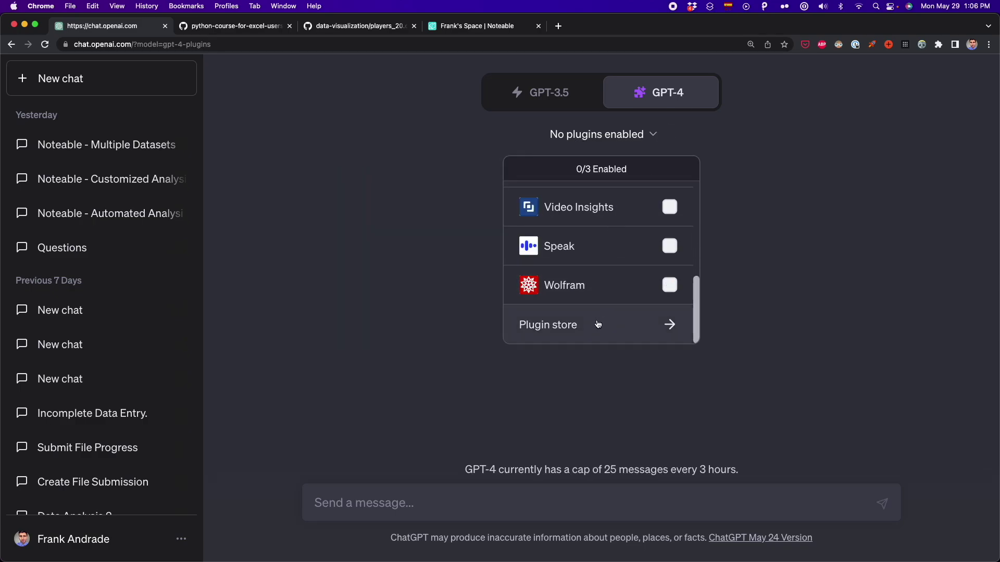
click(598, 324)
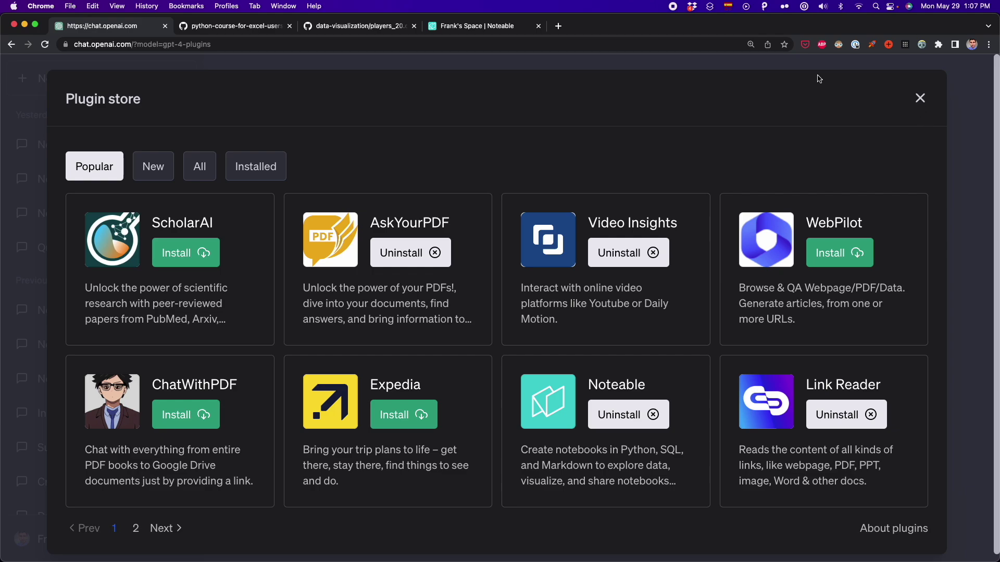
click(659, 45)
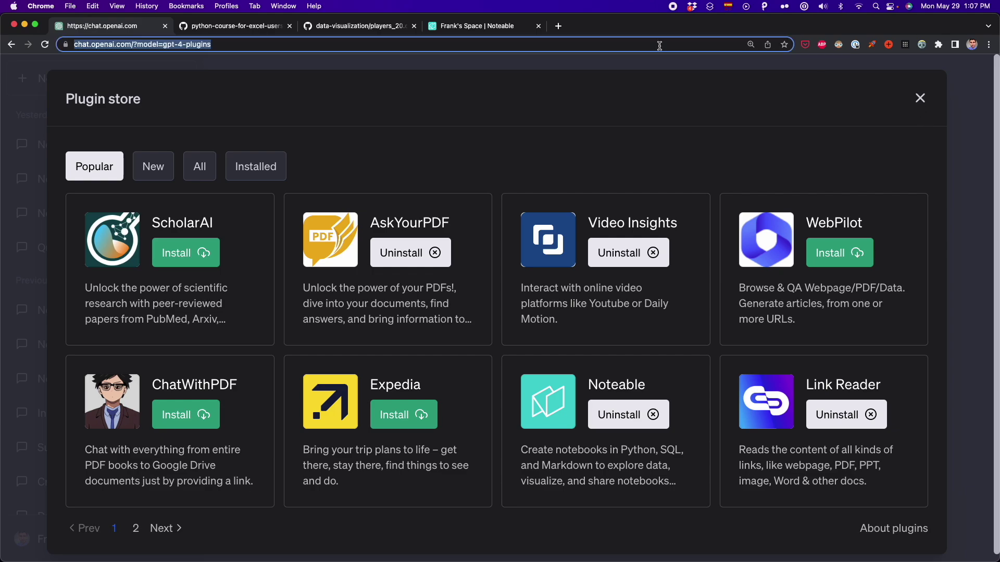
key(super+grave)
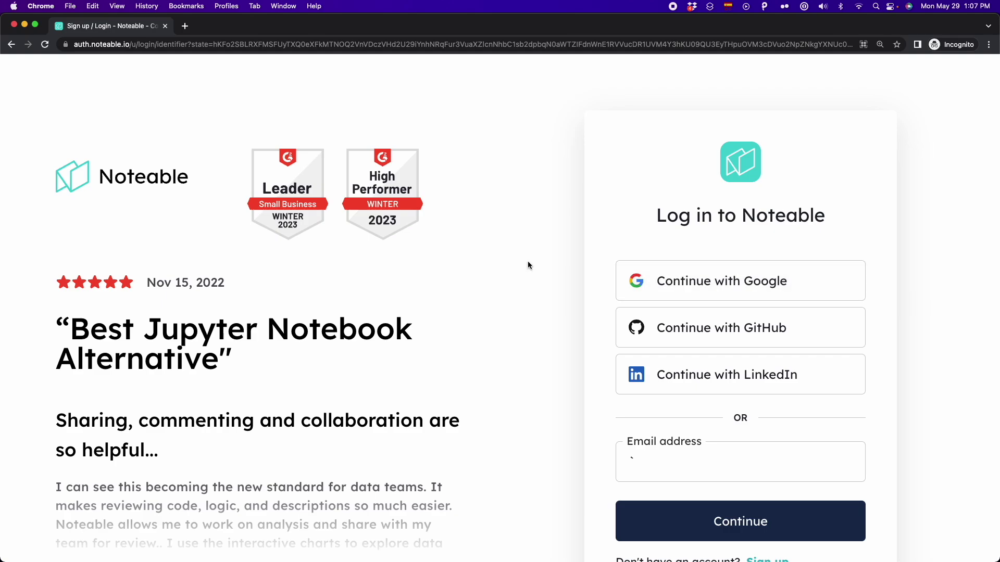
Close the private login window and open the Noteable workspace
click(503, 47)
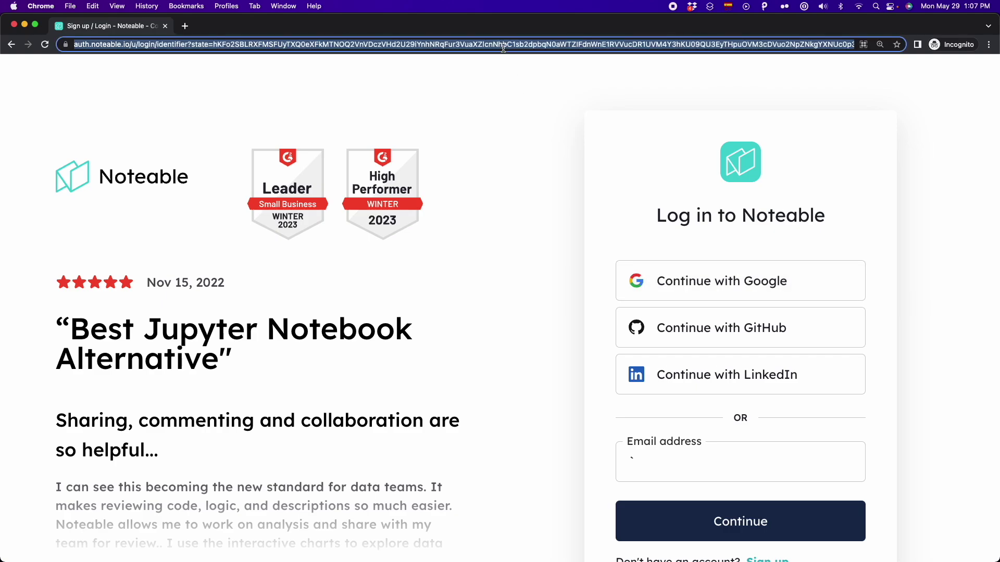
key(super+w)
click(457, 27)
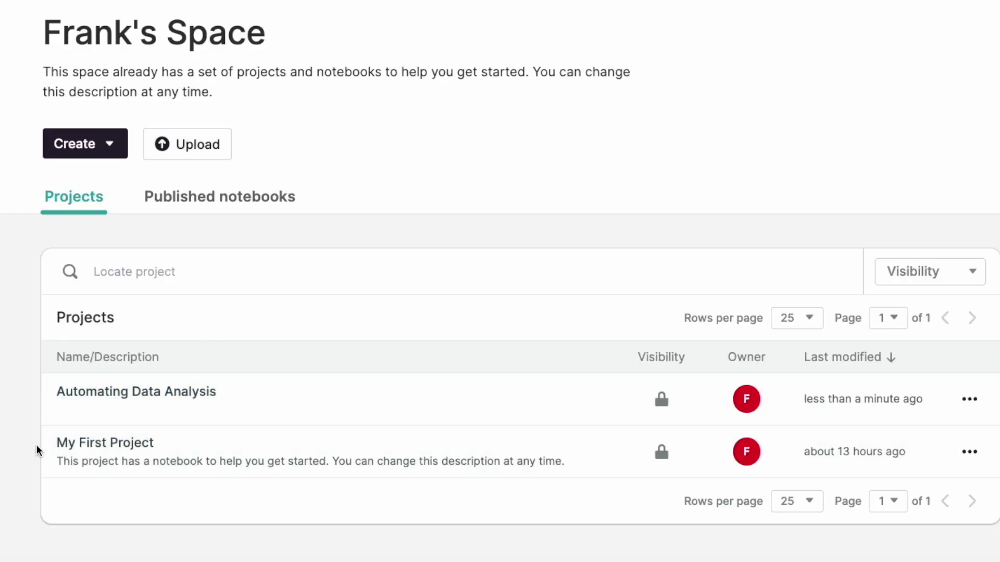
drag(30, 443, 18, 422)
click(19, 418)
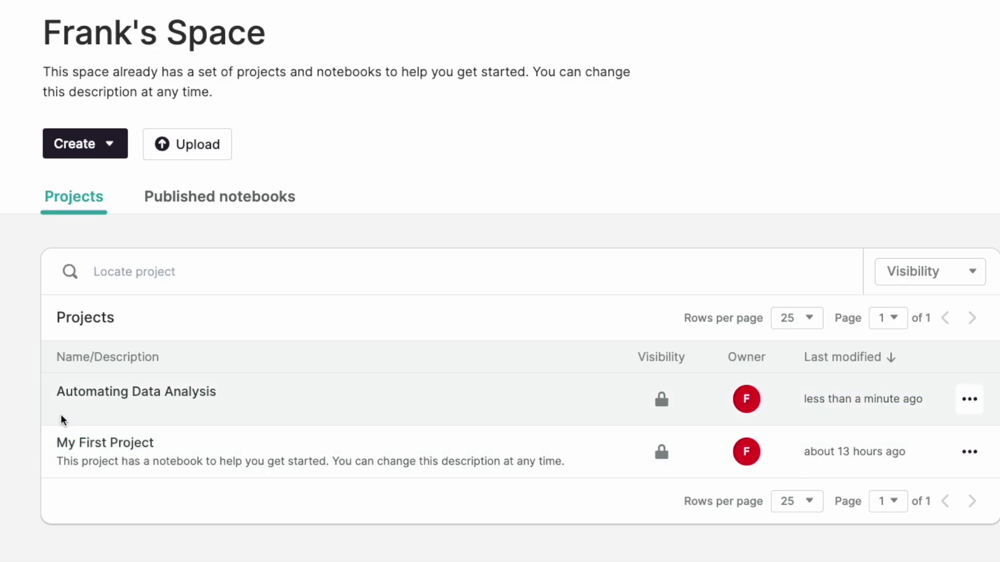
Open the Automating Data Analysis project, select its web address, and return to ChatGPT
click(145, 399)
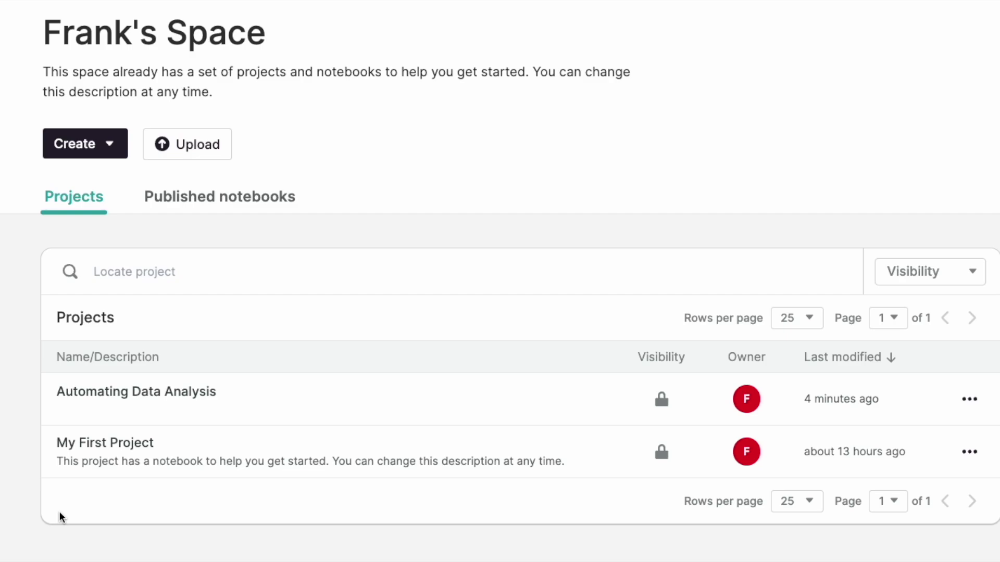
click(148, 401)
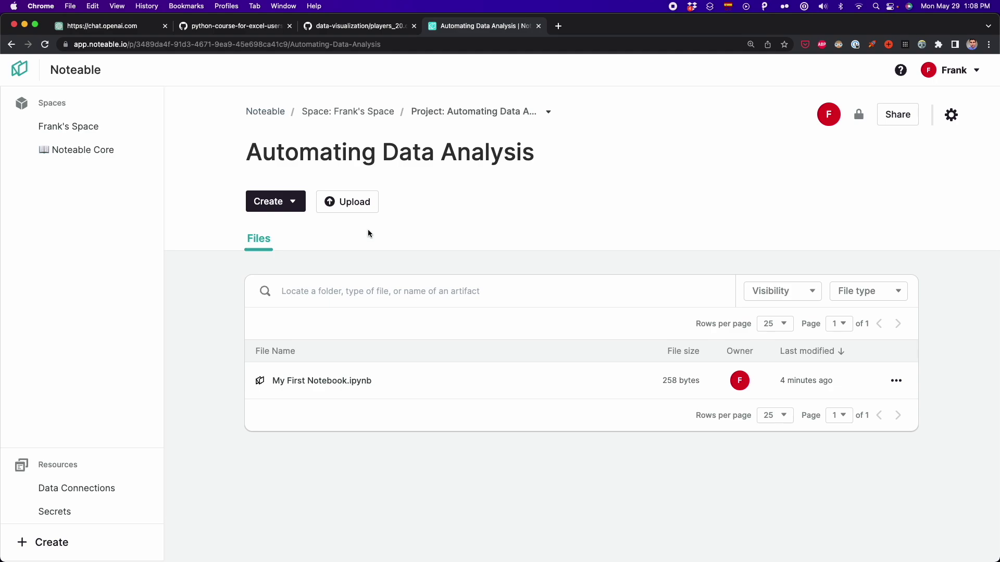
click(193, 45)
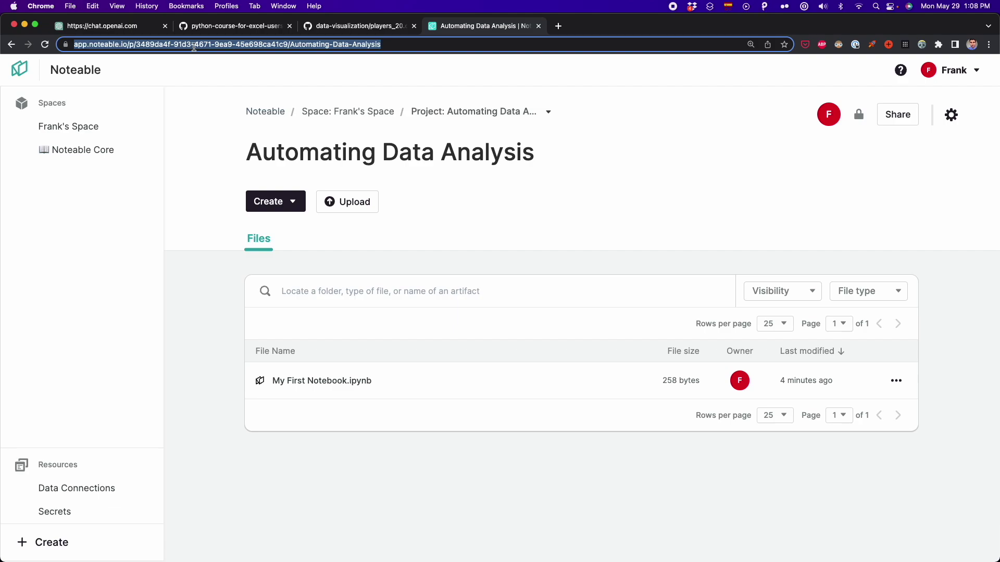
click(129, 32)
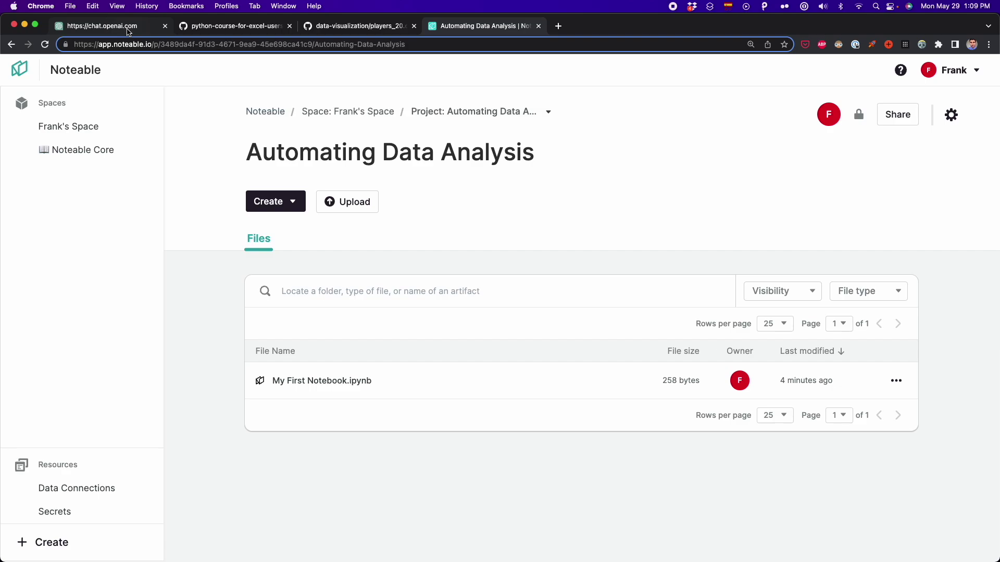
click(129, 33)
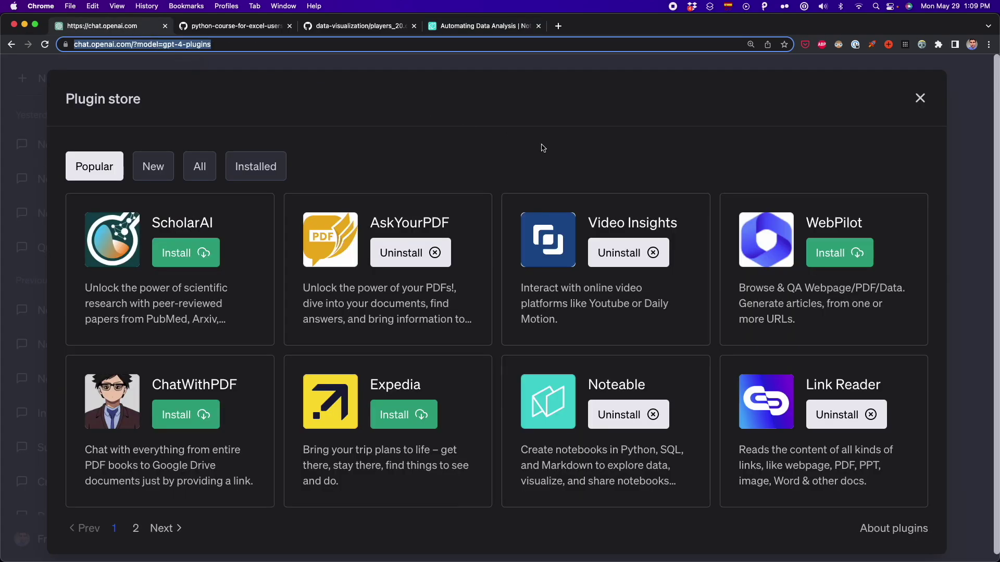
Close the Plugin store and paste the three-line dataset, project and analysis prompt template
click(918, 100)
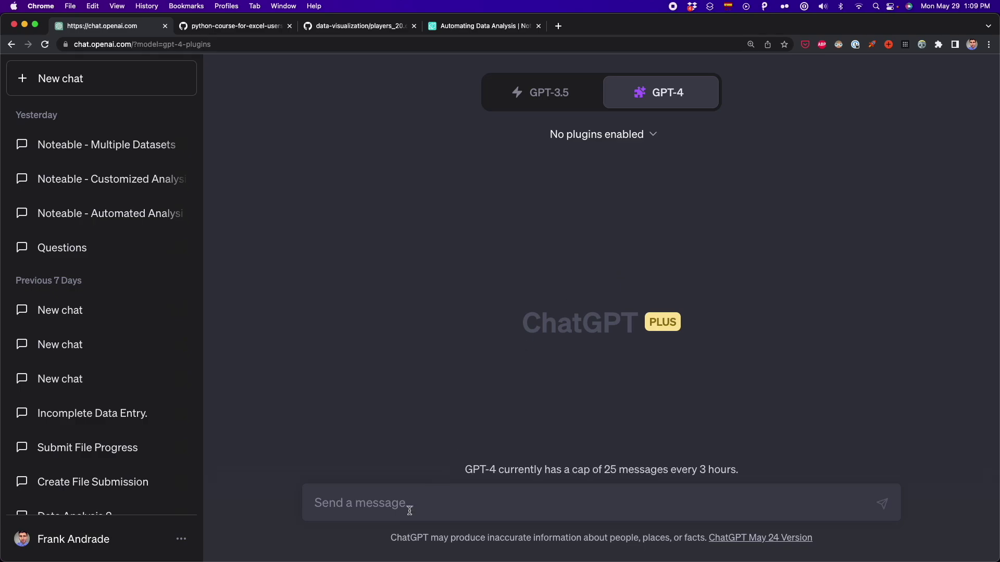
key(super+v)
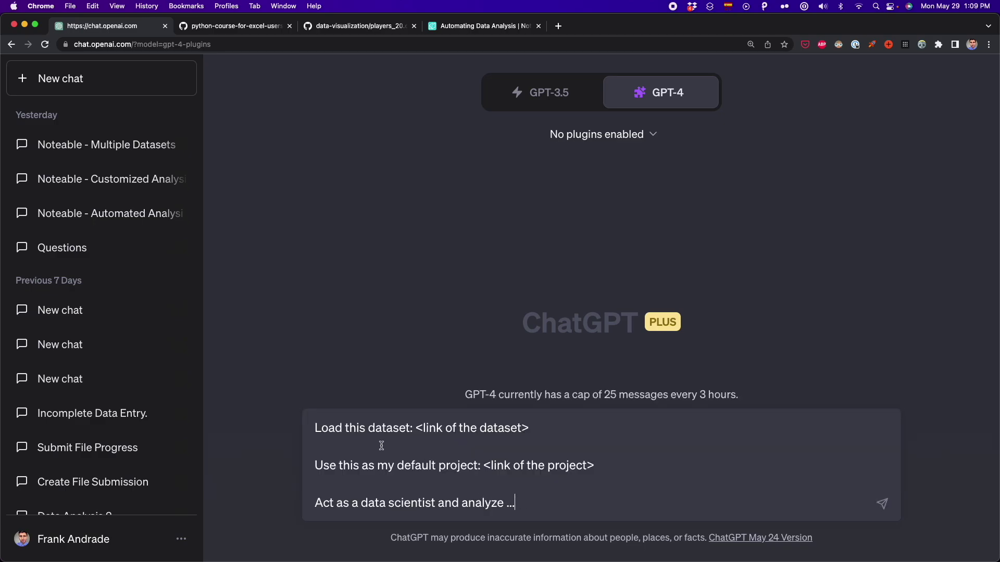
drag(542, 426, 283, 425)
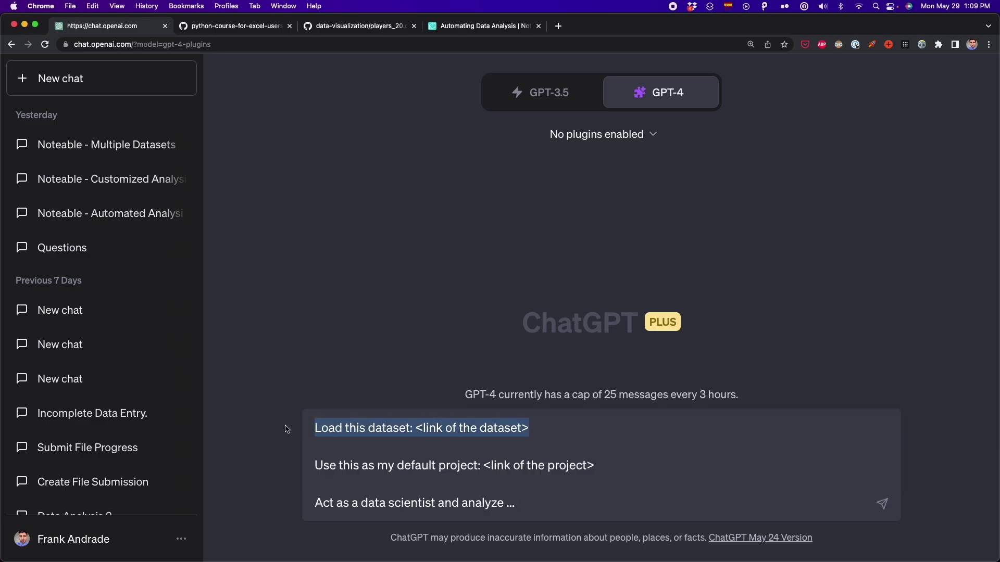
click(417, 427)
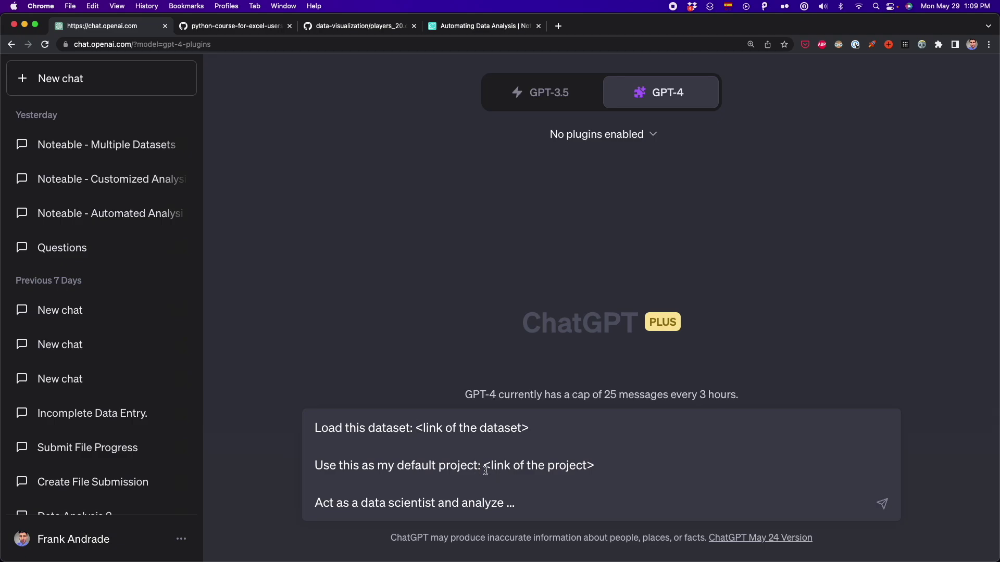
click(482, 26)
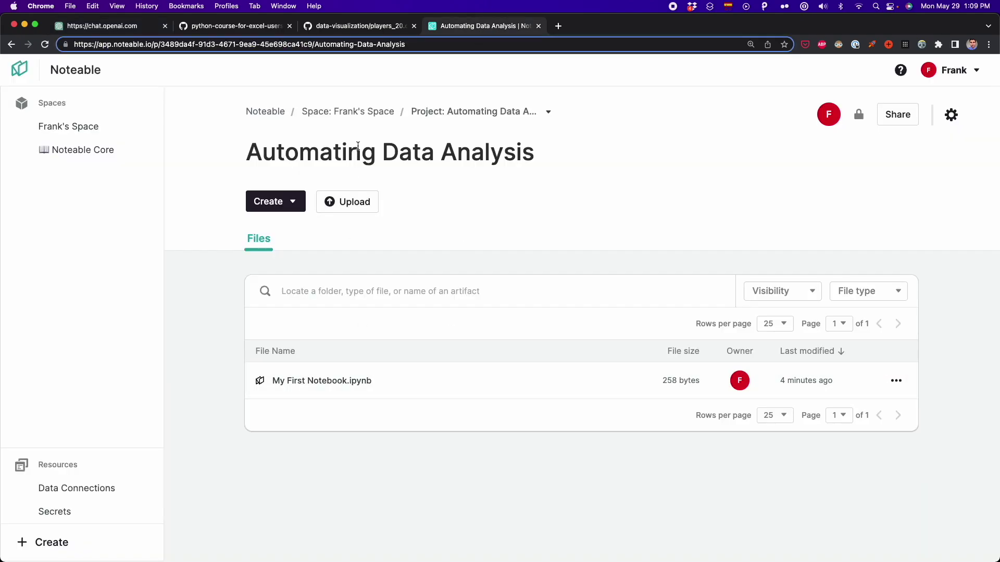
Go through the space's project list to Automating Data Analysis and copy its URL
click(434, 112)
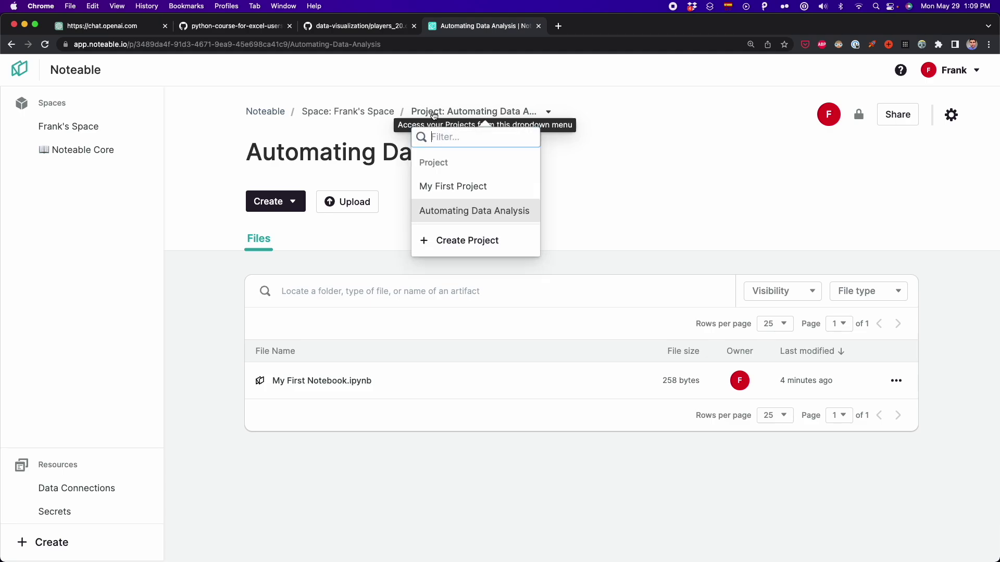
click(377, 112)
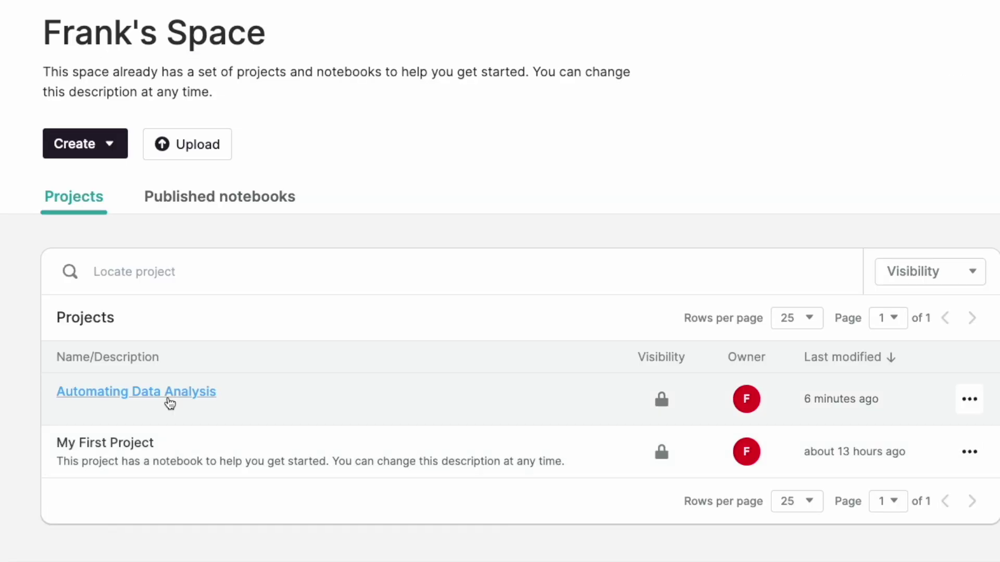
click(169, 399)
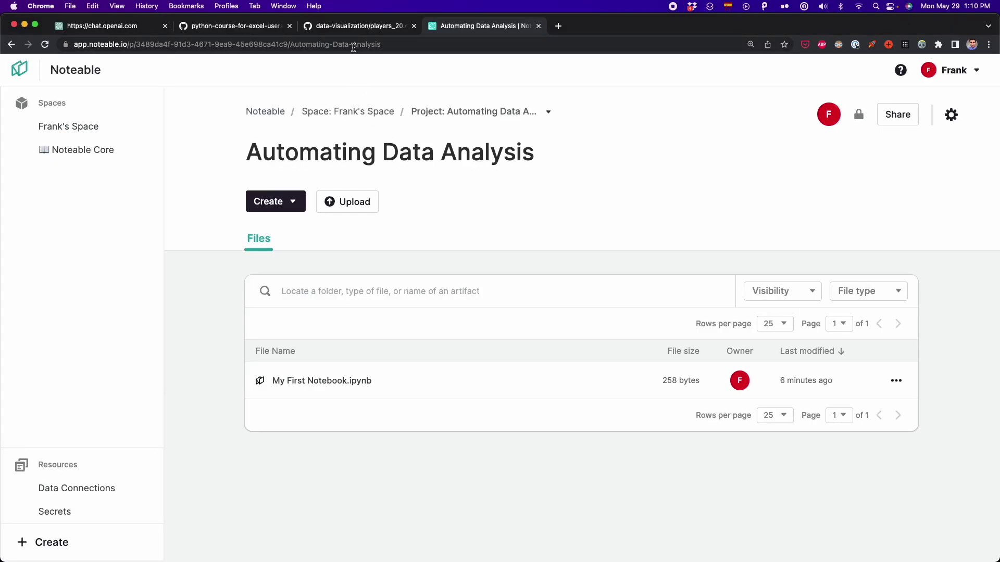
click(353, 46)
key(super+c)
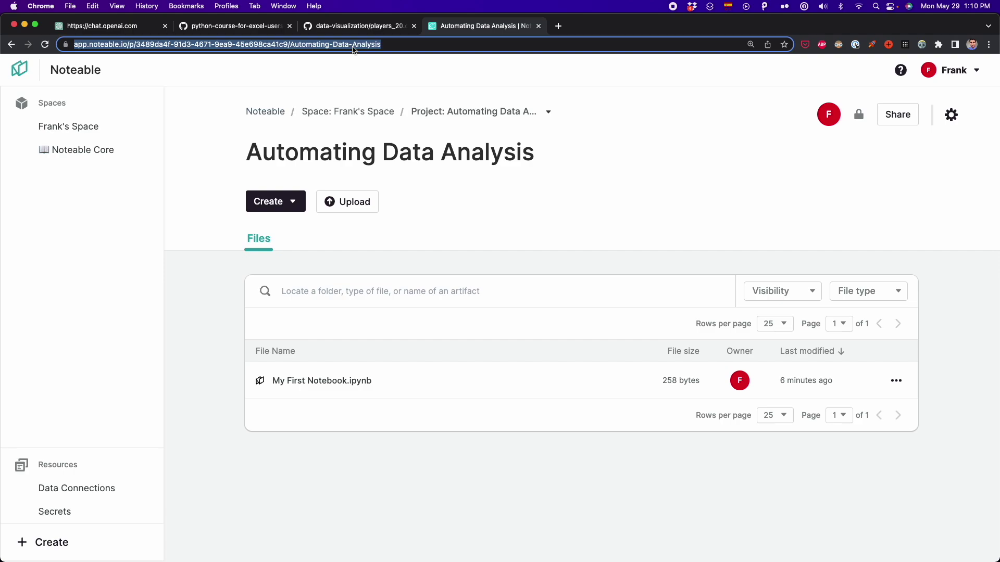
click(144, 31)
Paste the Noteable project URL over <link of the project> and select the dataset placeholder
drag(484, 465, 594, 465)
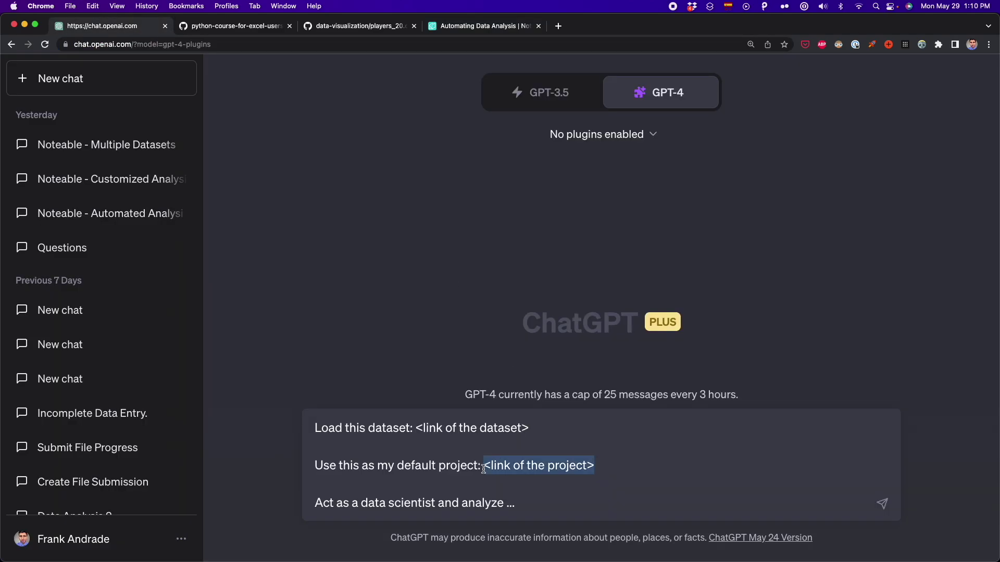
key(super+v)
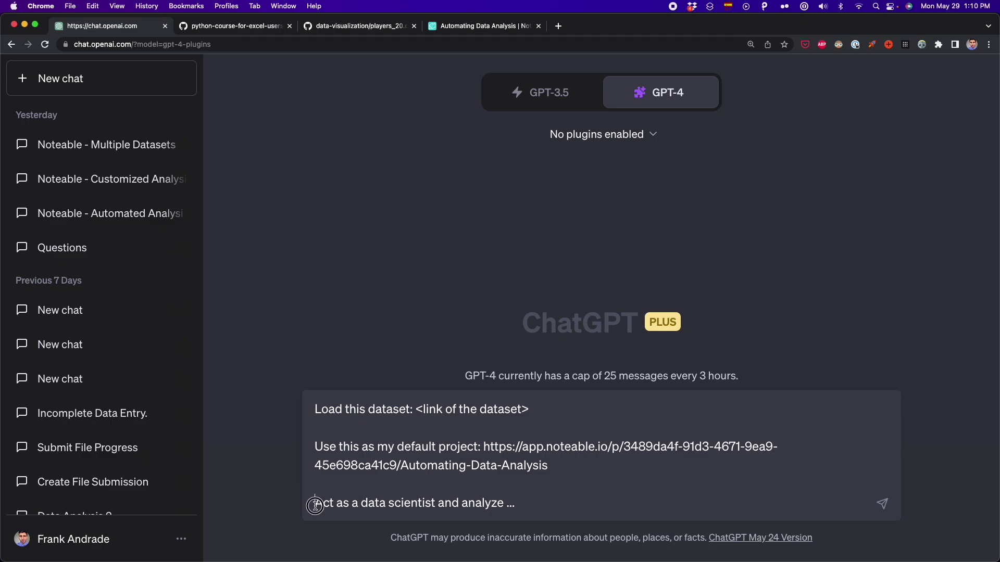
drag(315, 504, 436, 506)
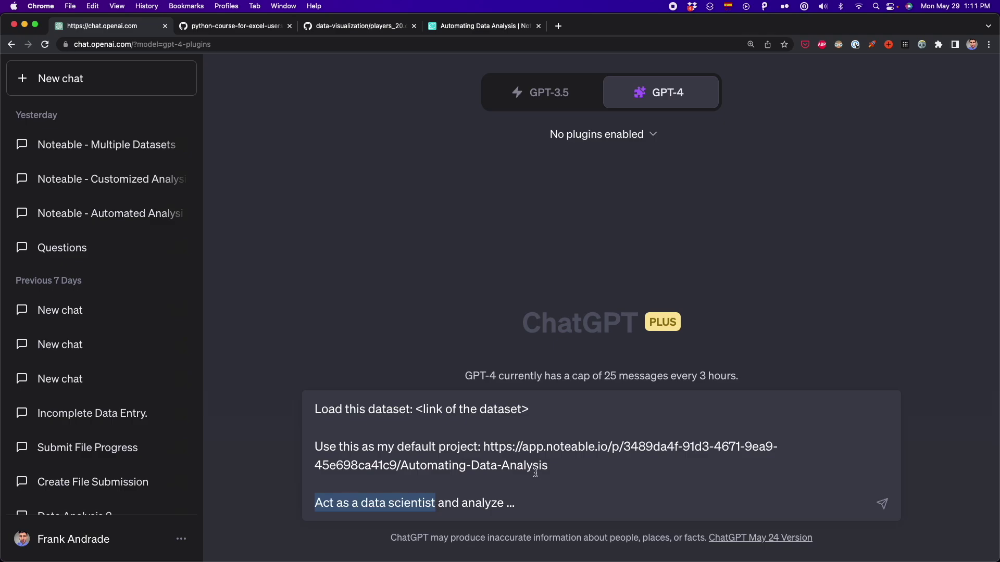
drag(536, 408, 415, 409)
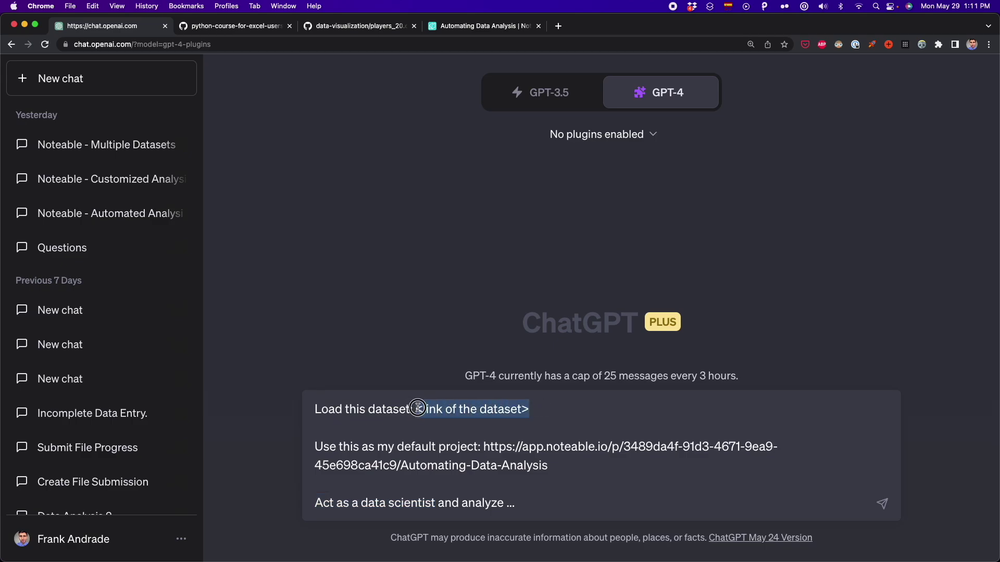
click(243, 26)
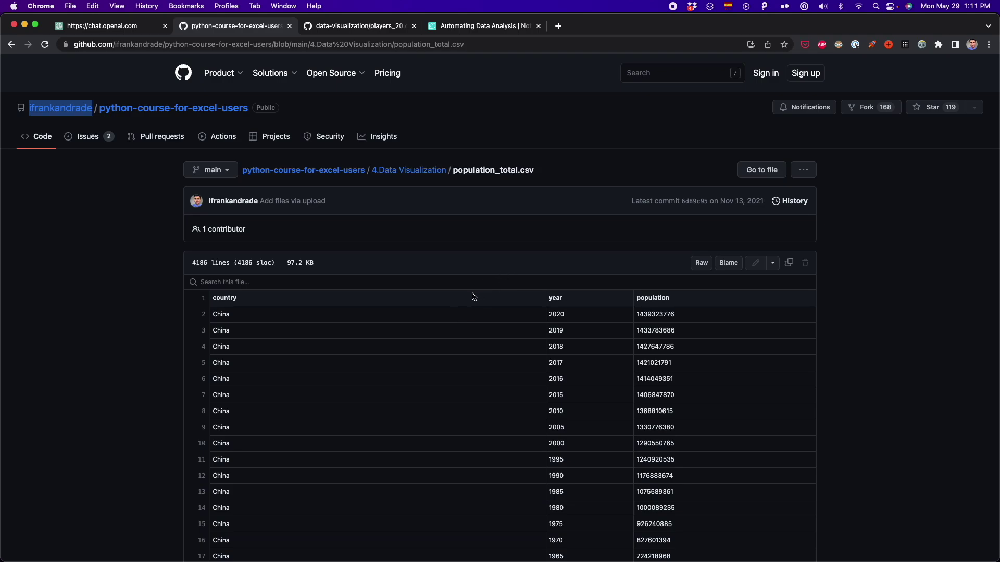
Copy the population_total.csv GitHub page address for the prompt
scroll(472, 297, down, 2)
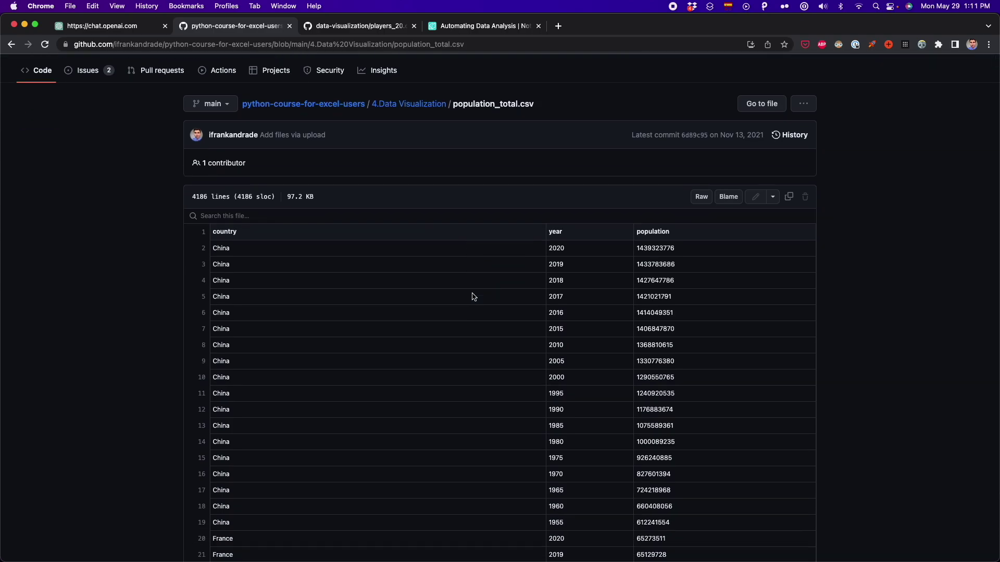
scroll(472, 297, up, 2)
click(348, 43)
key(super+c)
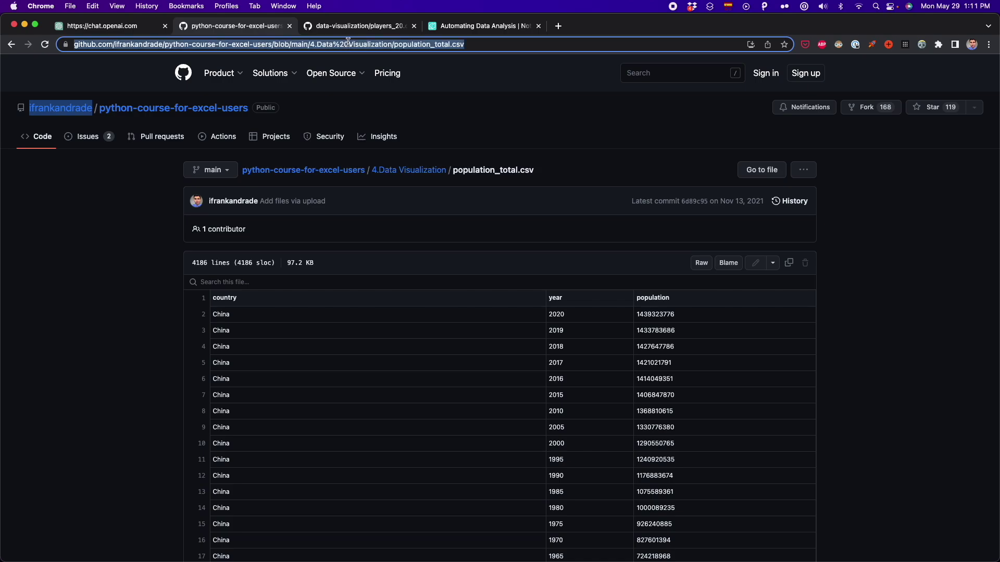
click(140, 29)
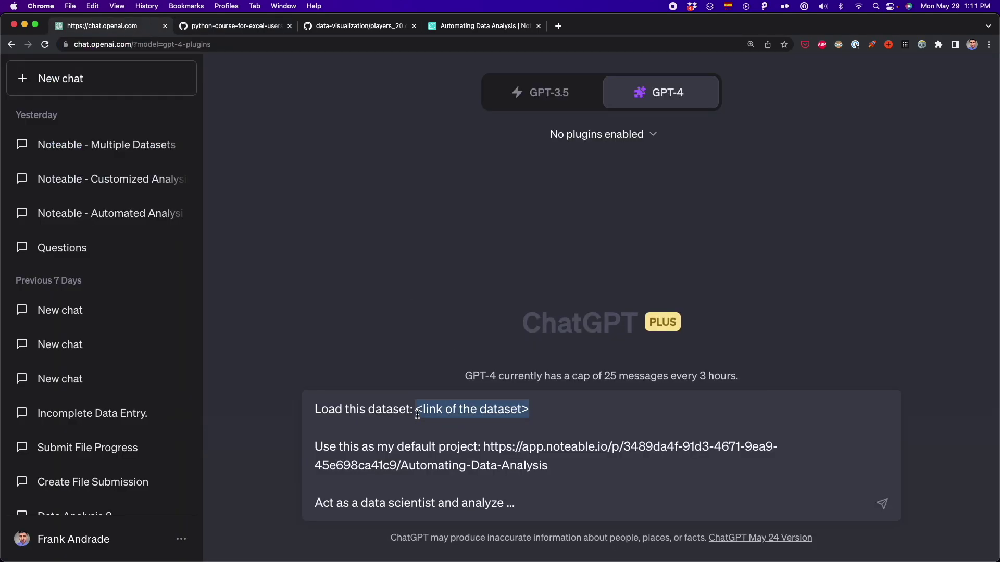
Replace the dataset placeholder with the population_total.csv GitHub link
key(super+v)
key(shift+Left)
key(shift+Left)
key(shift+Left)
key(shift+Left)
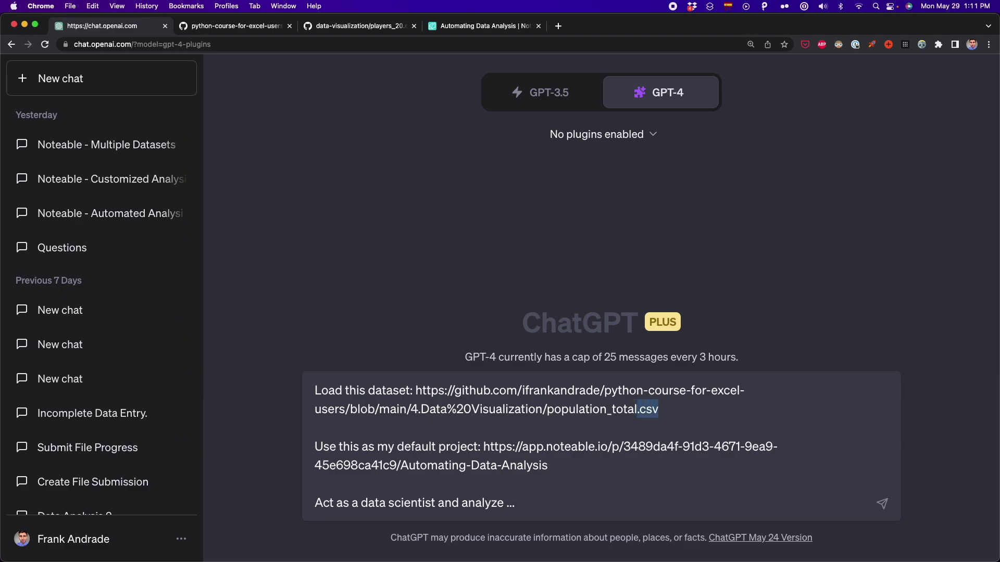
key(shift+Up)
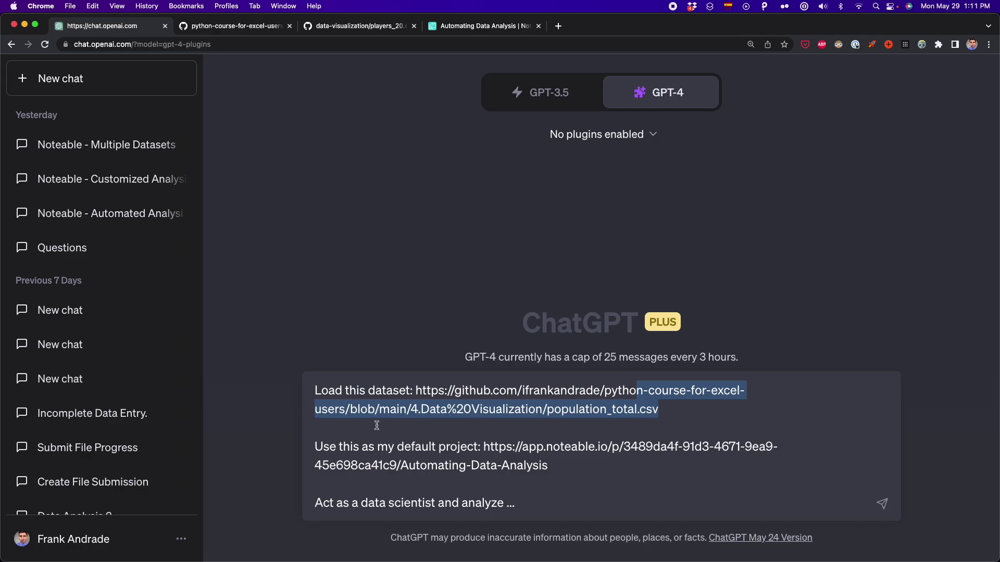
click(553, 465)
drag(556, 465, 323, 448)
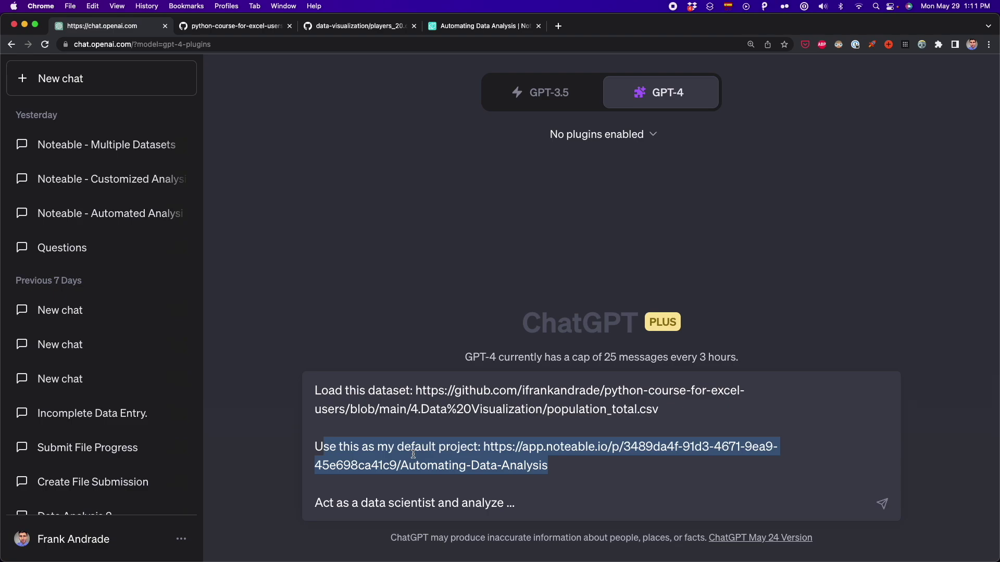
click(521, 504)
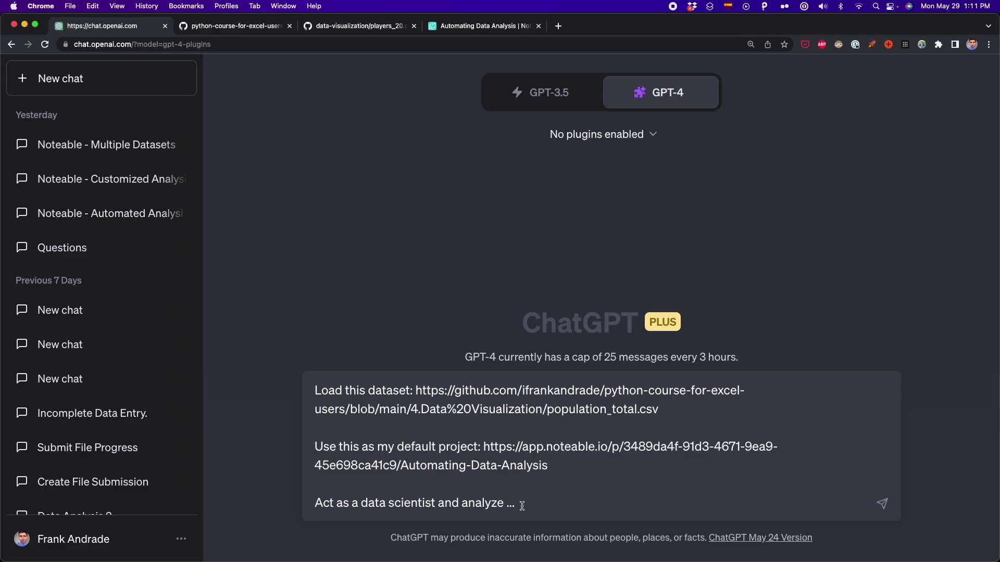
Replace the last line with a request for charts of major worldwide population growth trends
triple_click(522, 505)
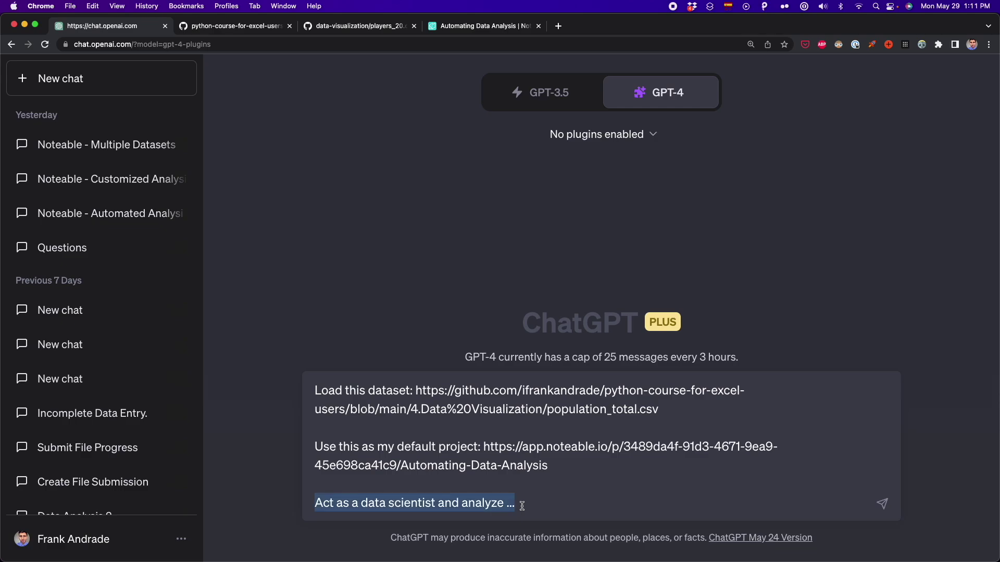
text(Act as a data scientist and analyze the dataset and make charts and graphs to show the major trends in population growth around the world)
triple_click(522, 505)
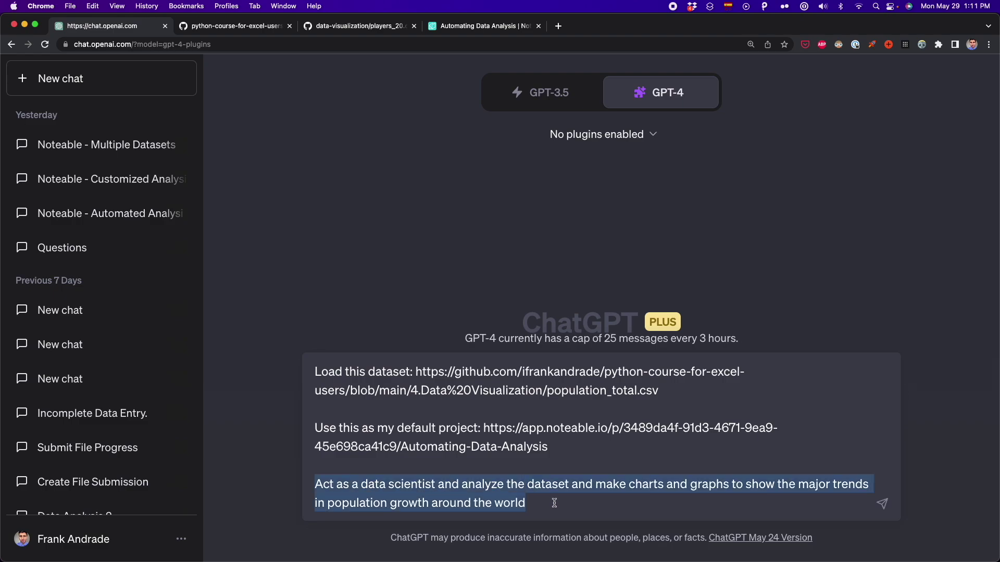
click(649, 485)
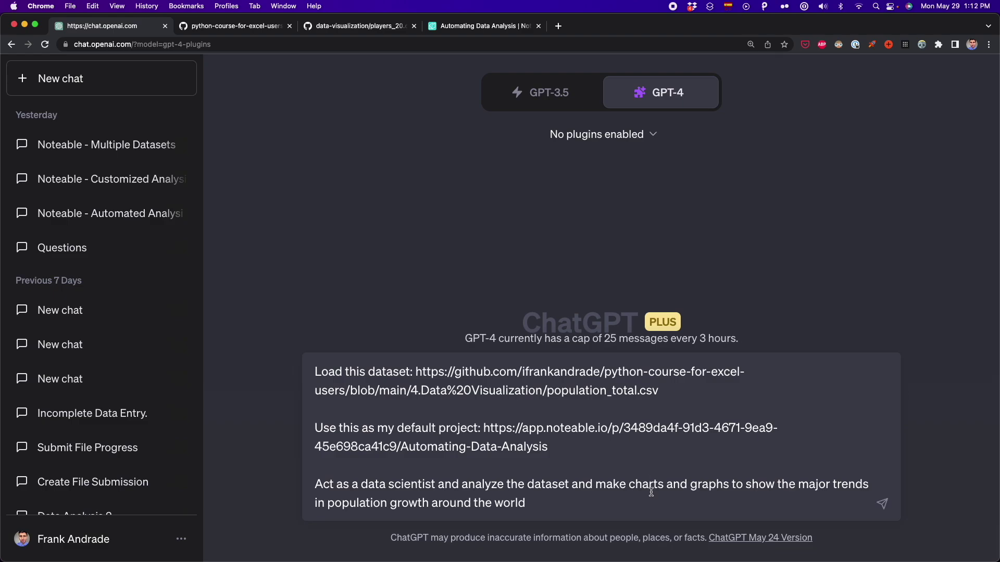
Make Noteable the only enabled GPT-4 plugin and send the world population growth prompt
click(653, 135)
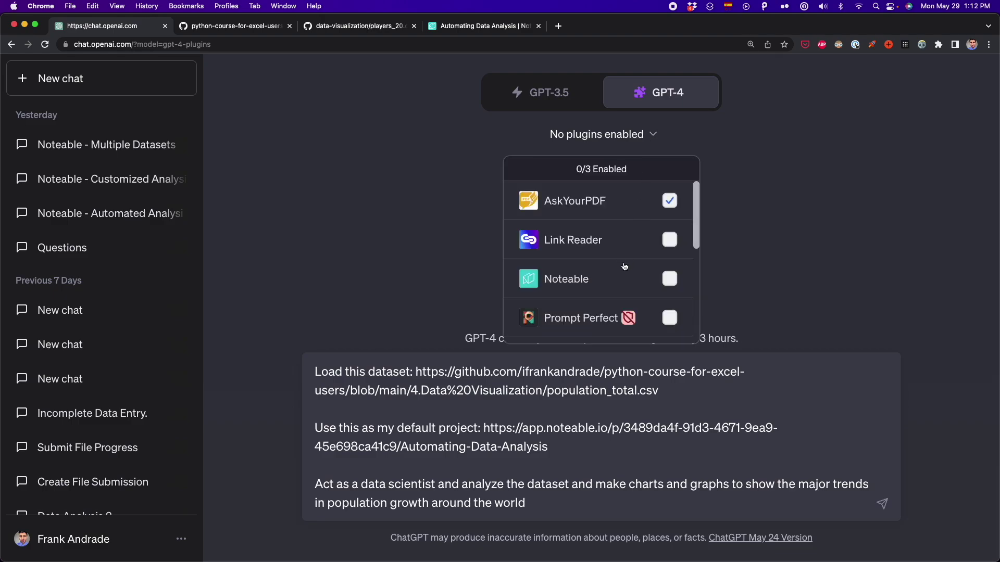
click(644, 286)
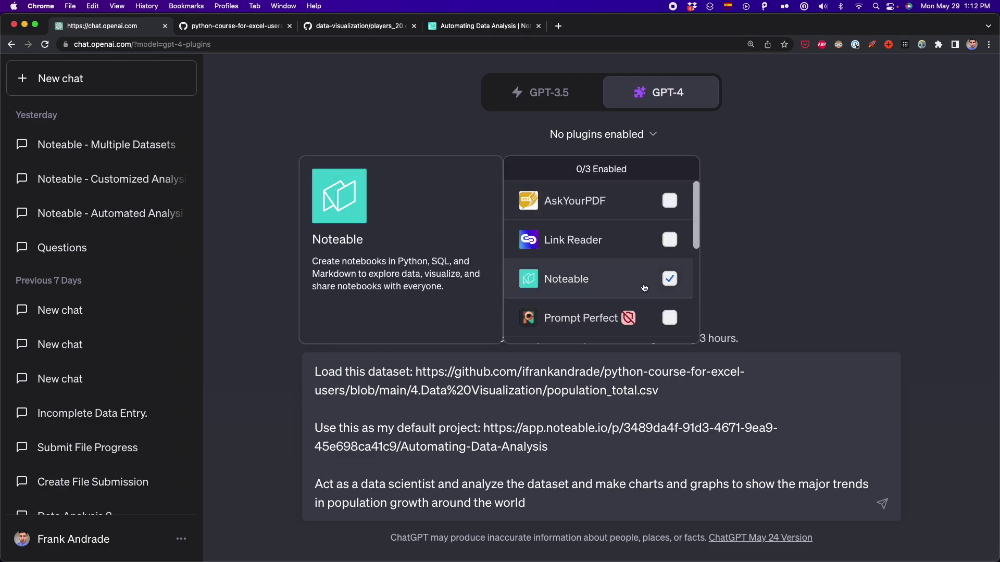
click(673, 283)
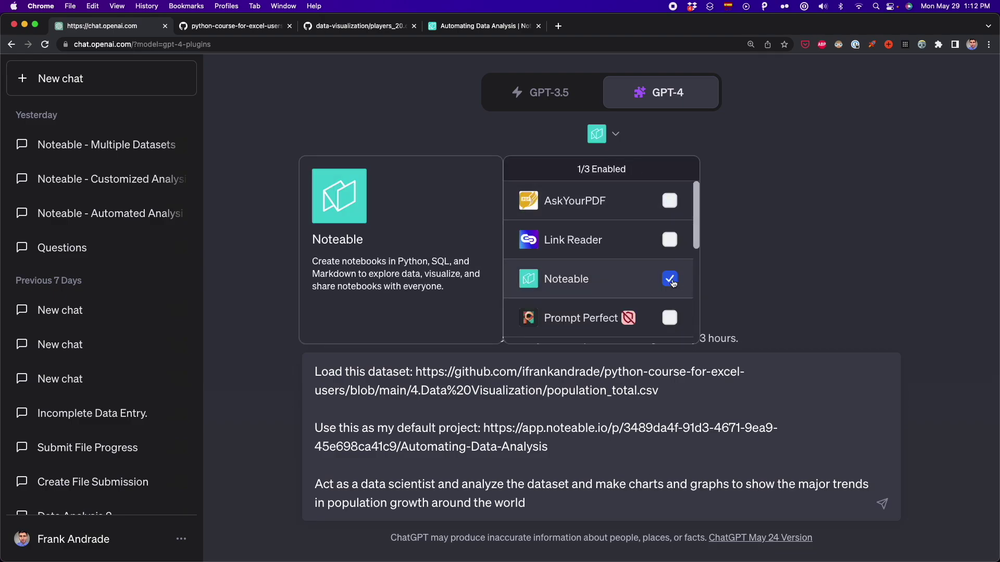
click(736, 248)
click(619, 137)
click(759, 206)
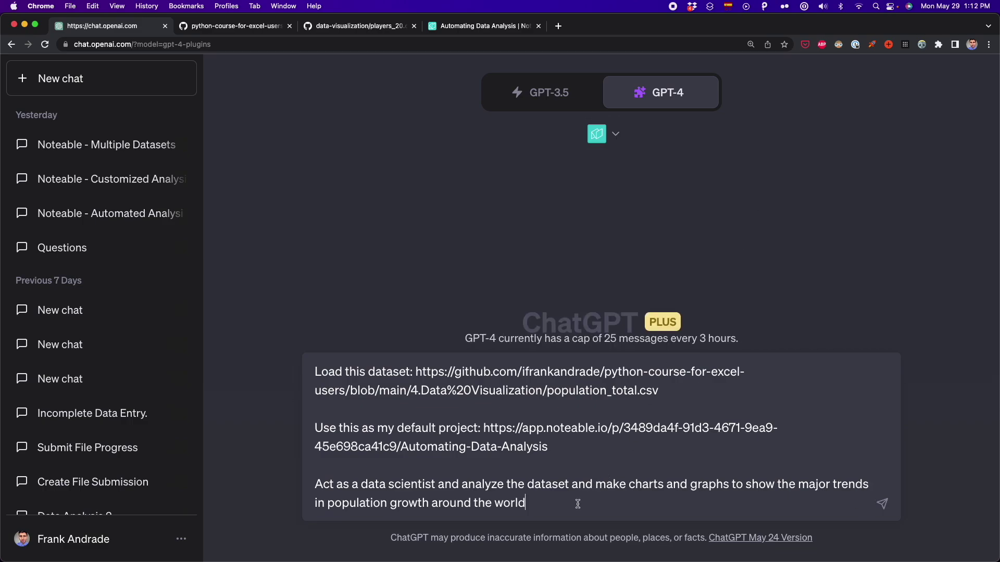
key(Return)
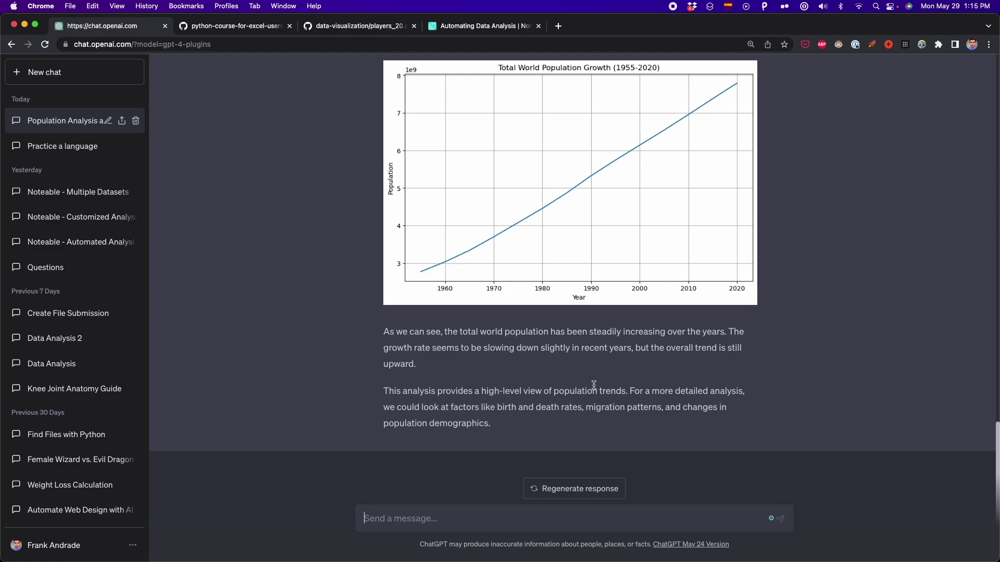
Read through ChatGPT's population-trend answer and table, highlighting the key sentences
drag(627, 391, 410, 392)
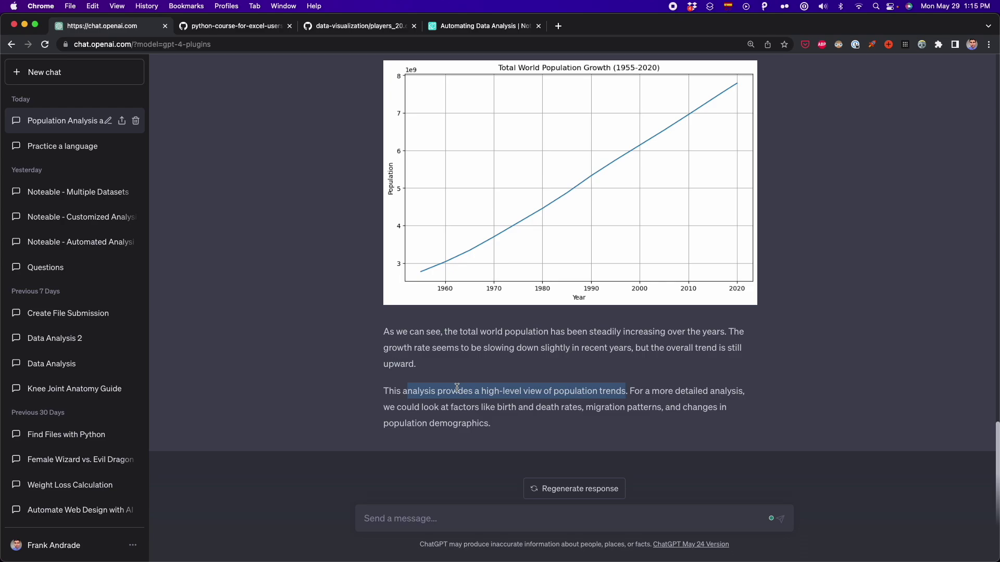
scroll(630, 317, up, 10)
drag(682, 316, 395, 291)
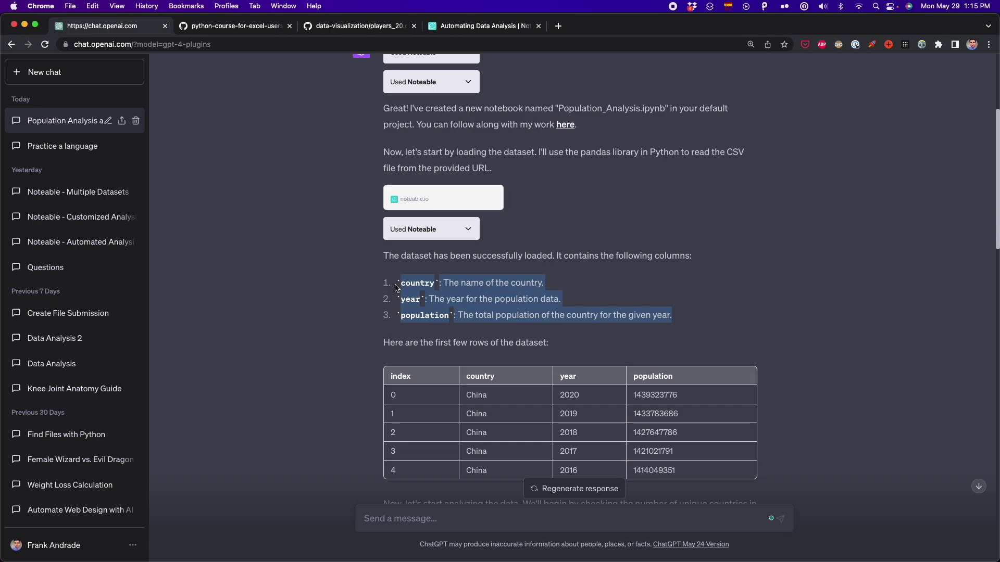
scroll(451, 304, down, 2)
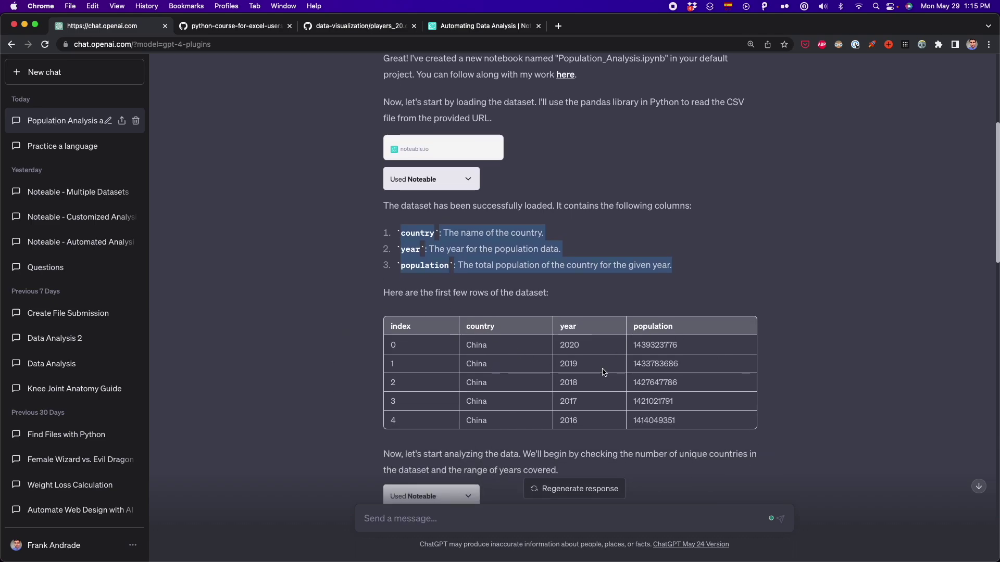
scroll(604, 372, down, 5)
scroll(602, 371, down, 8)
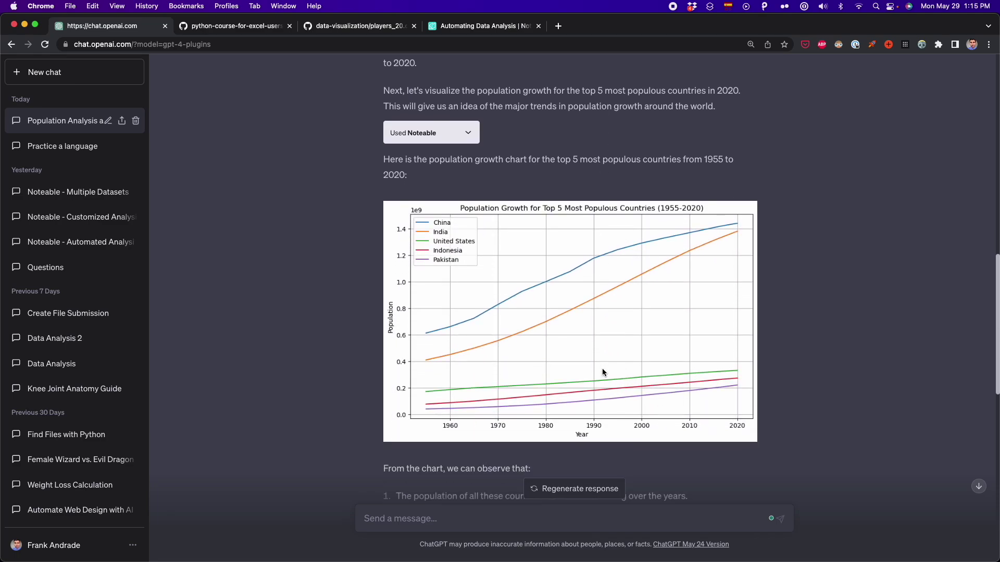
scroll(602, 368, up, 1)
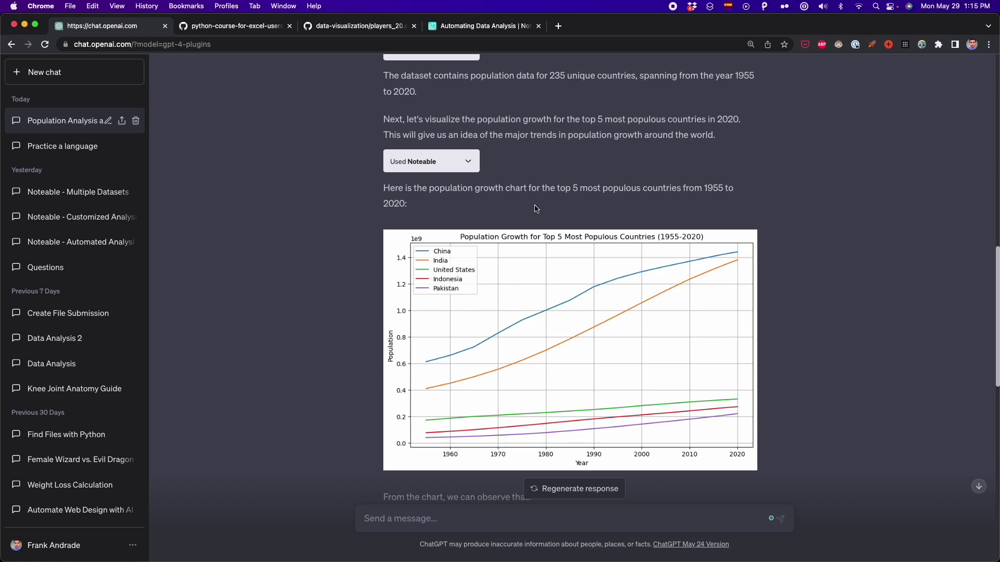
Review the population growth charts, then go to the Noteable project listing Population_Analysis.ipynb
scroll(508, 211, down, 1)
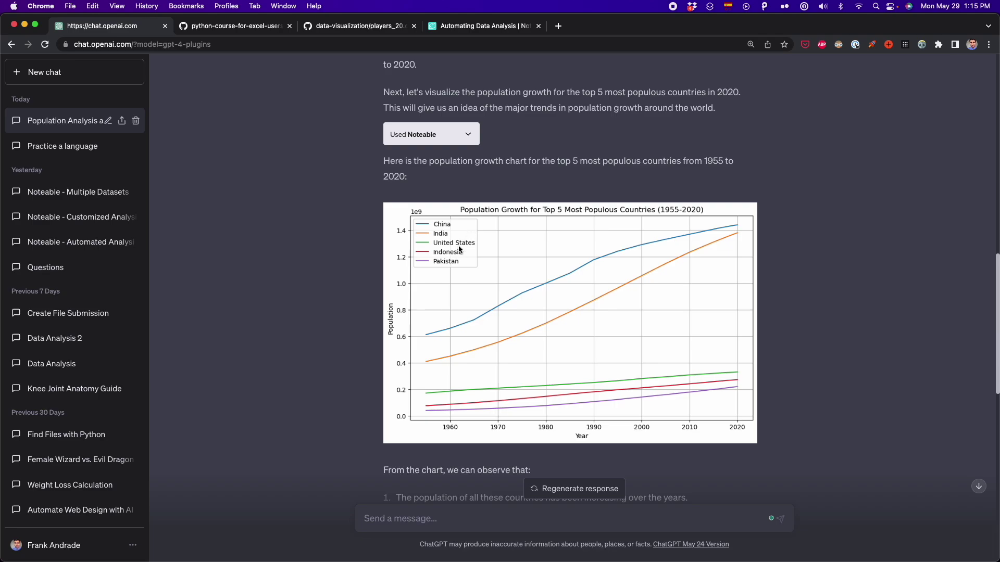
scroll(501, 270, down, 2)
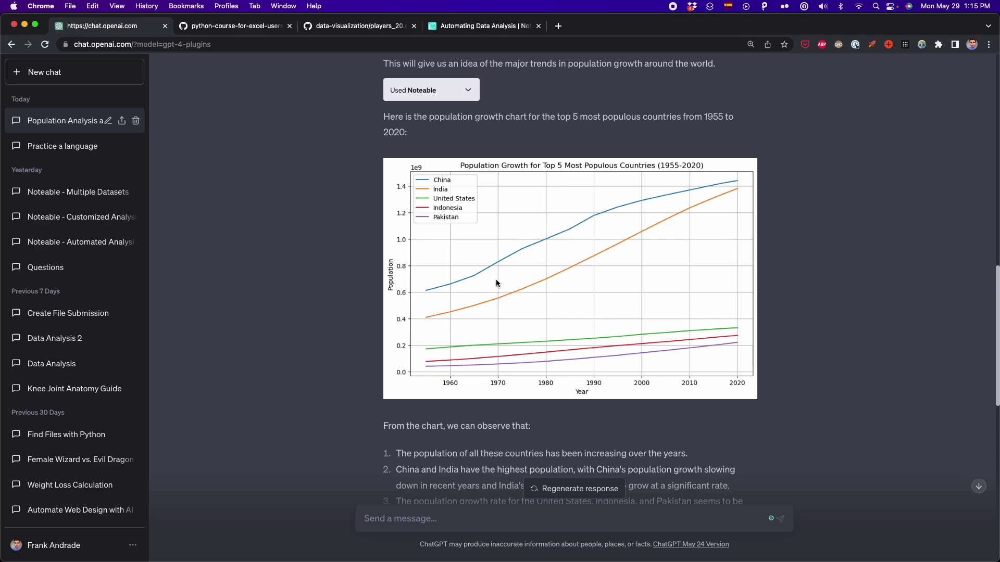
scroll(495, 281, down, 6)
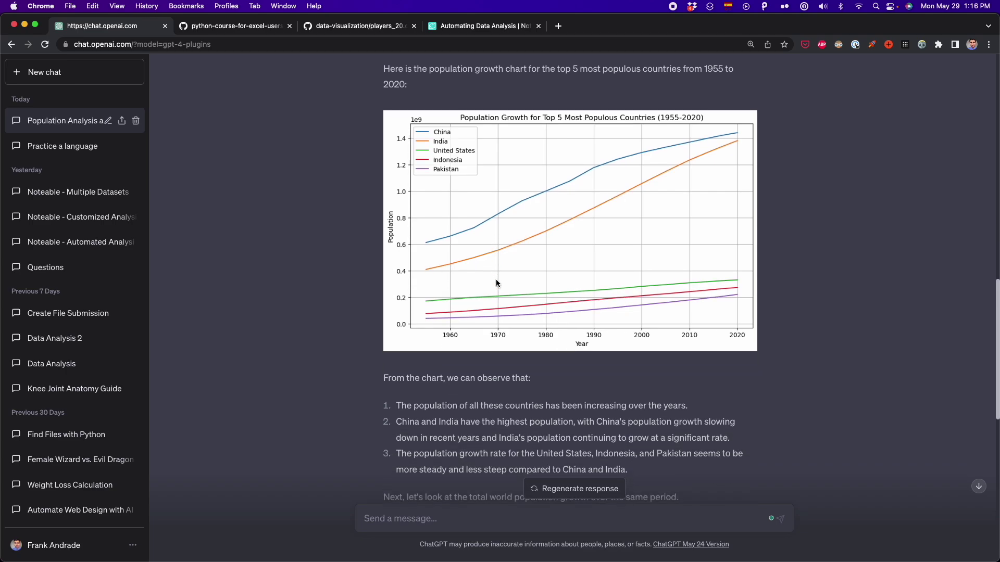
drag(639, 365, 375, 292)
click(500, 324)
scroll(499, 323, down, 2)
scroll(500, 324, down, 8)
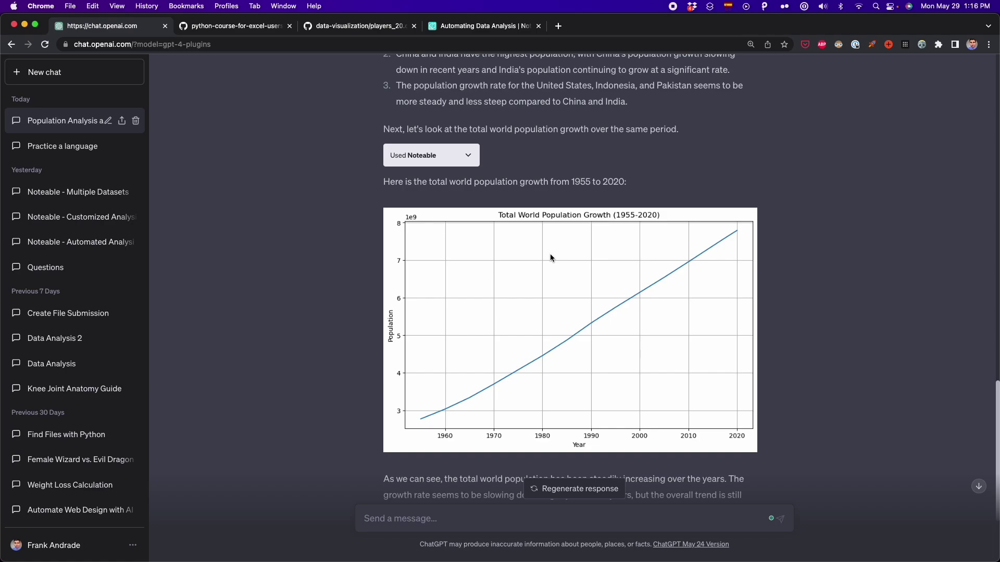
scroll(550, 254, down, 3)
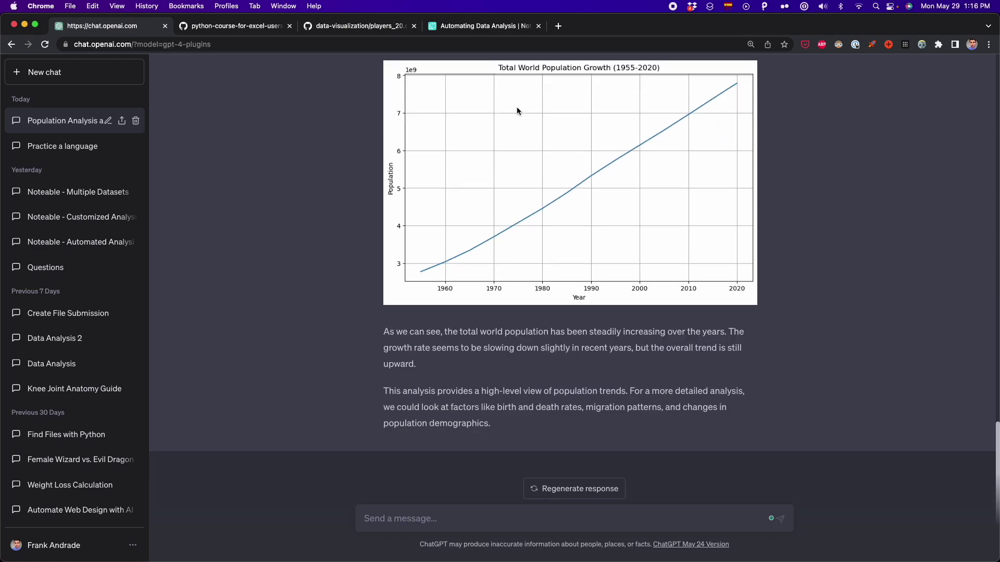
click(457, 29)
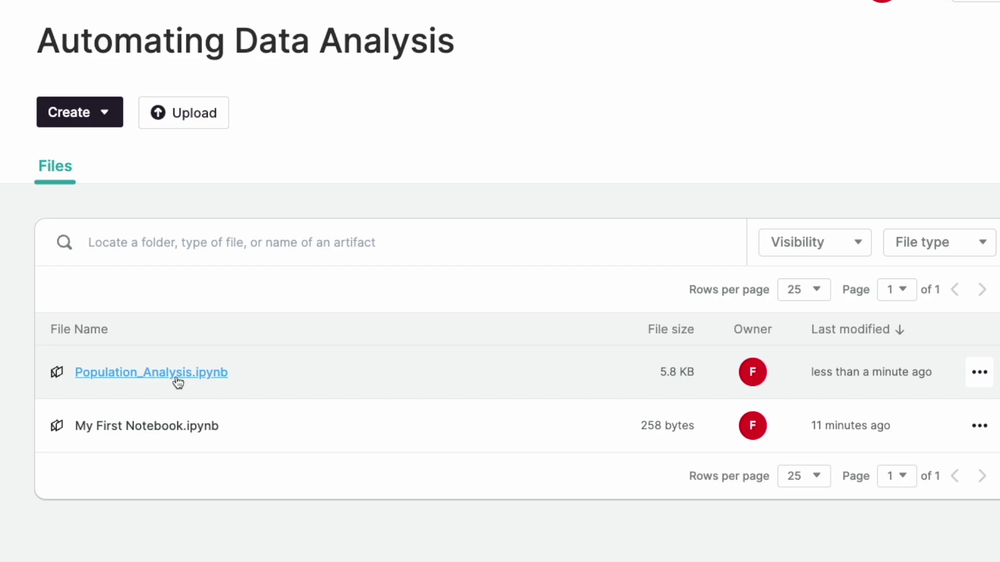
Inspect Population_Analysis.ipynb's data-load and world-population chart cells, then return to a new ChatGPT chat
click(173, 376)
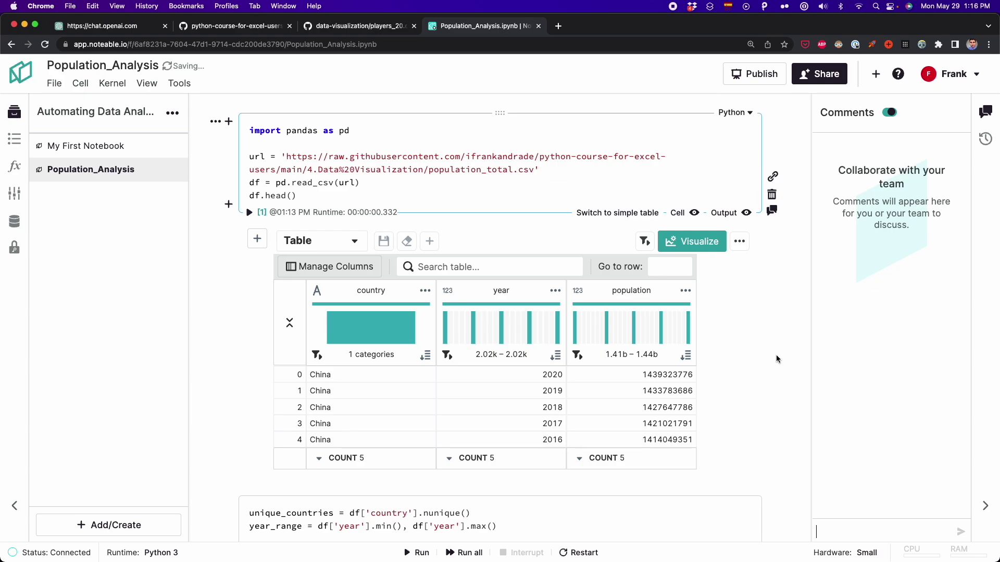
scroll(775, 355, down, 10)
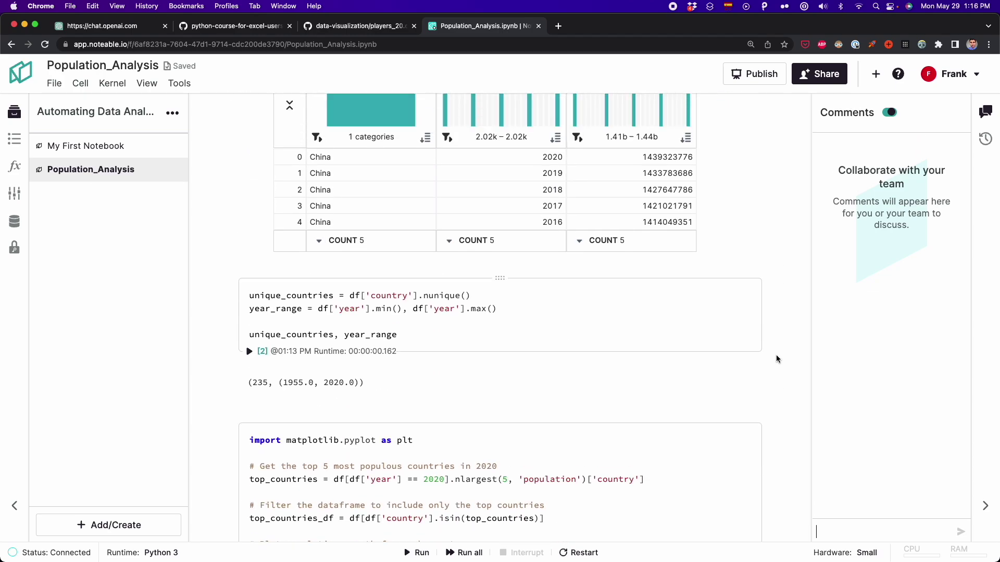
scroll(763, 355, up, 10)
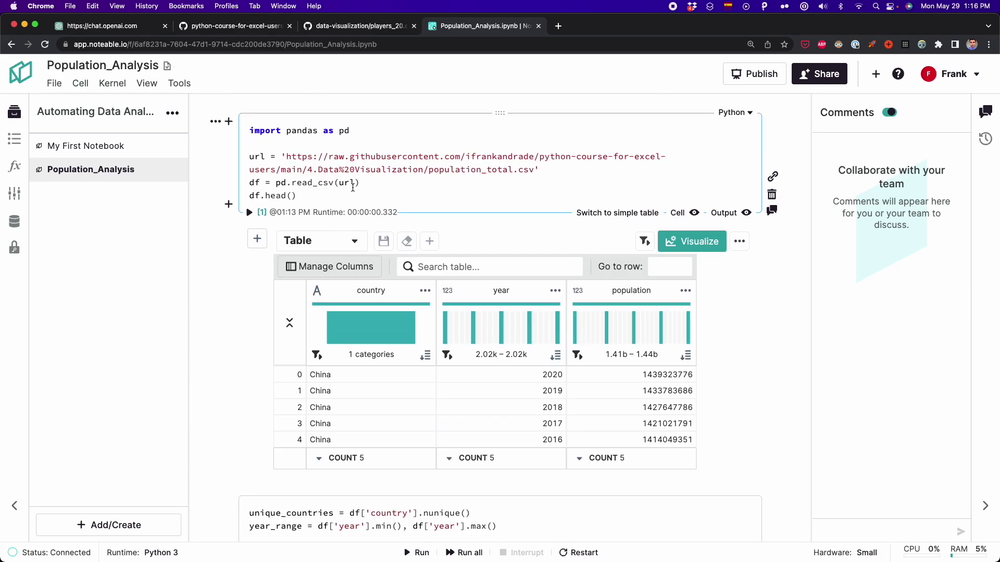
scroll(267, 332, down, 10)
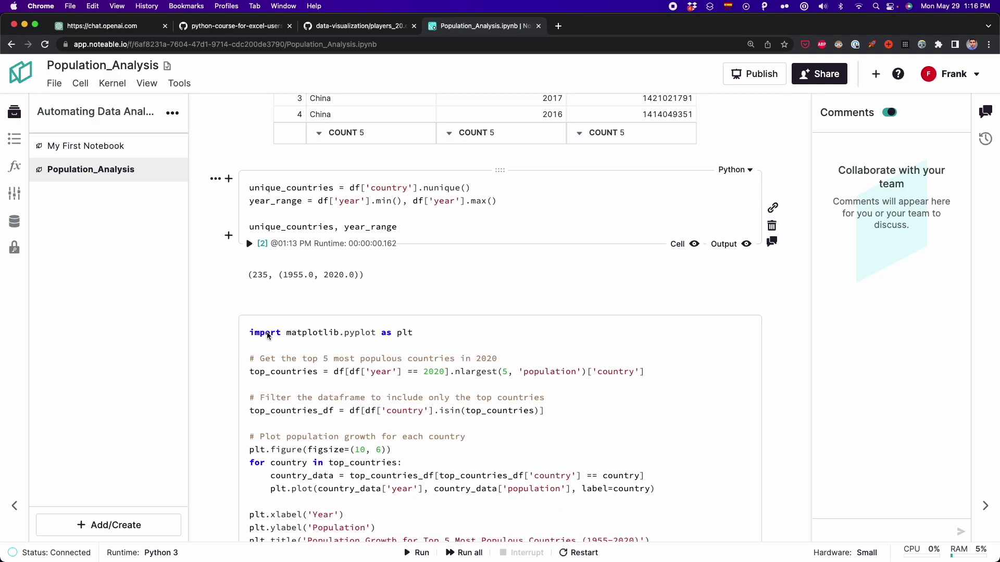
scroll(266, 333, down, 4)
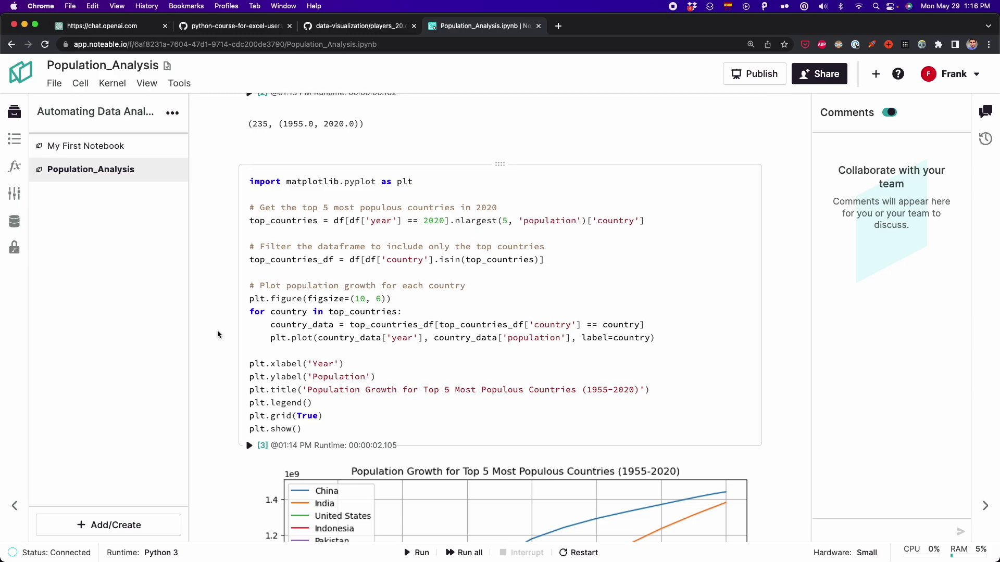
scroll(218, 333, down, 20)
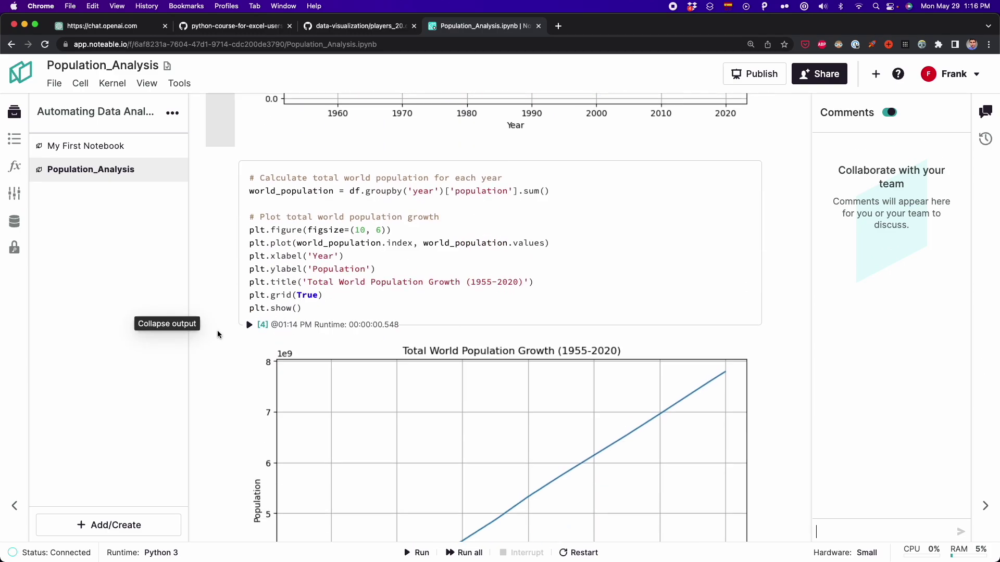
scroll(218, 334, down, 8)
scroll(218, 331, up, 15)
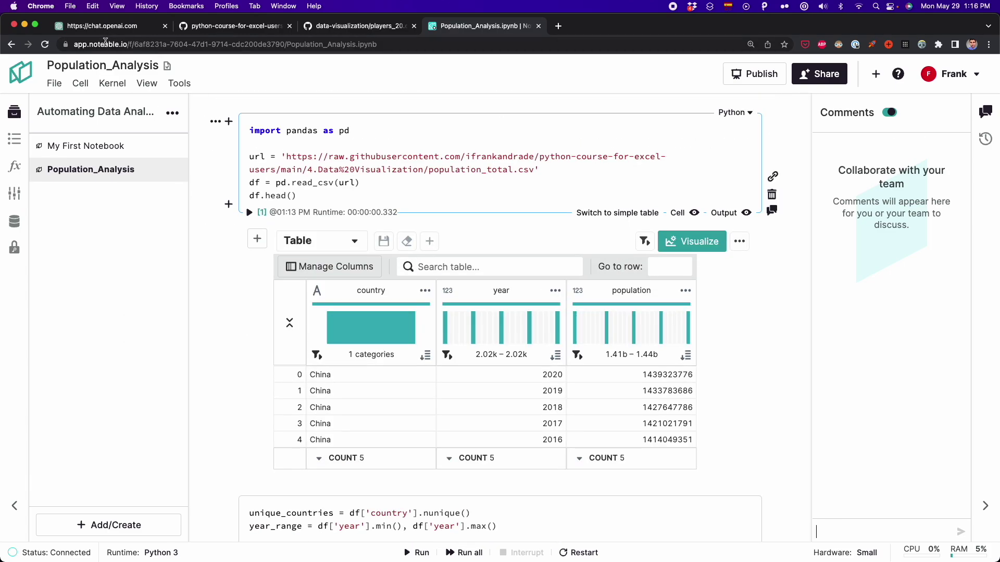
click(104, 28)
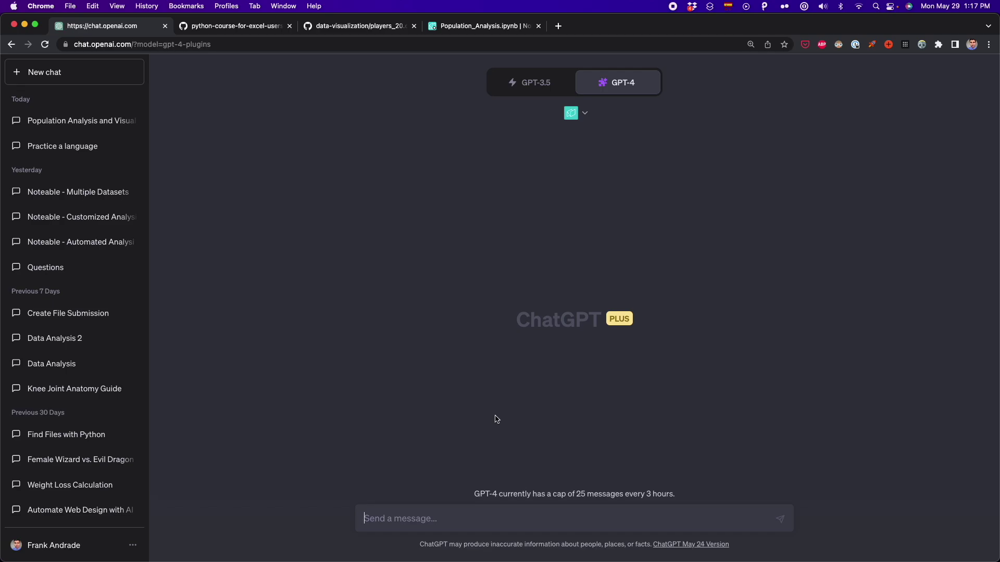
Paste the soccer-players prompt loading players_20.csv and place the caret in the project-link placeholder
click(489, 519)
key(super+v)
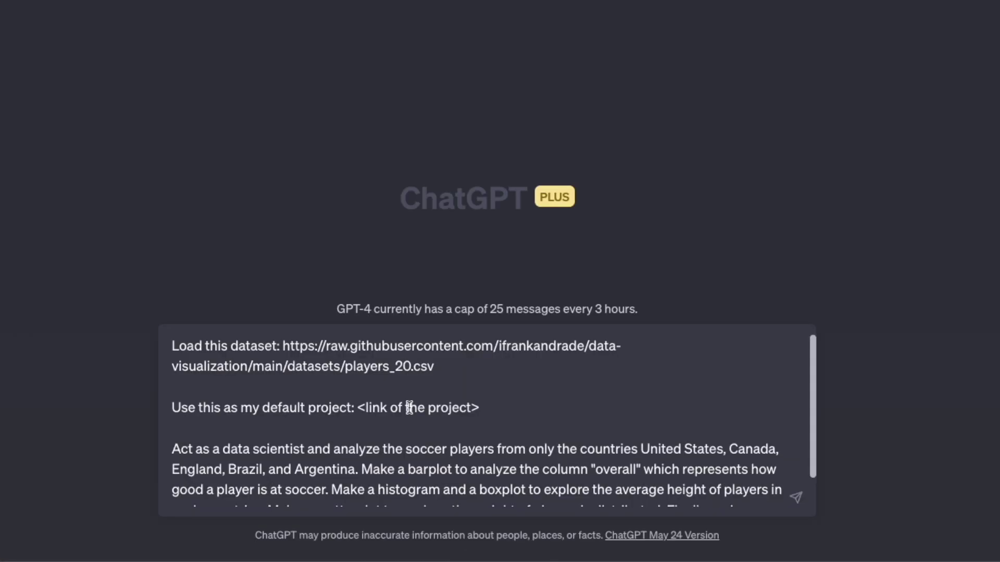
drag(277, 348, 173, 348)
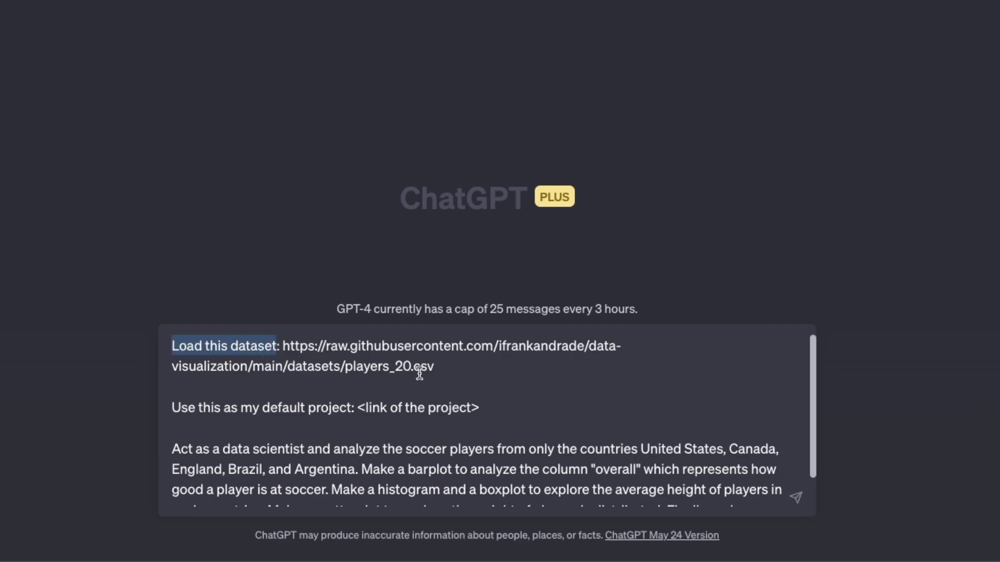
click(456, 366)
drag(448, 368, 285, 335)
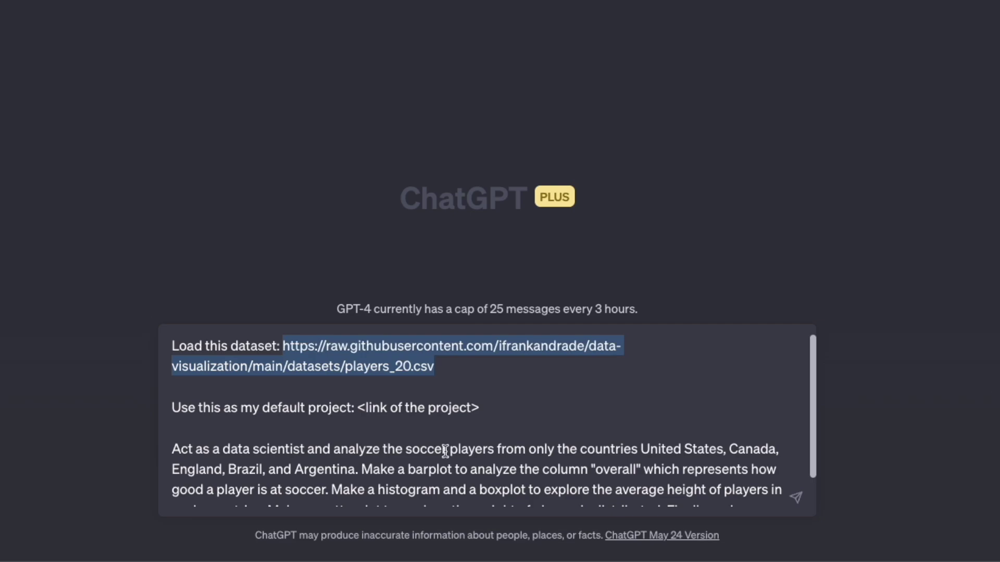
click(405, 414)
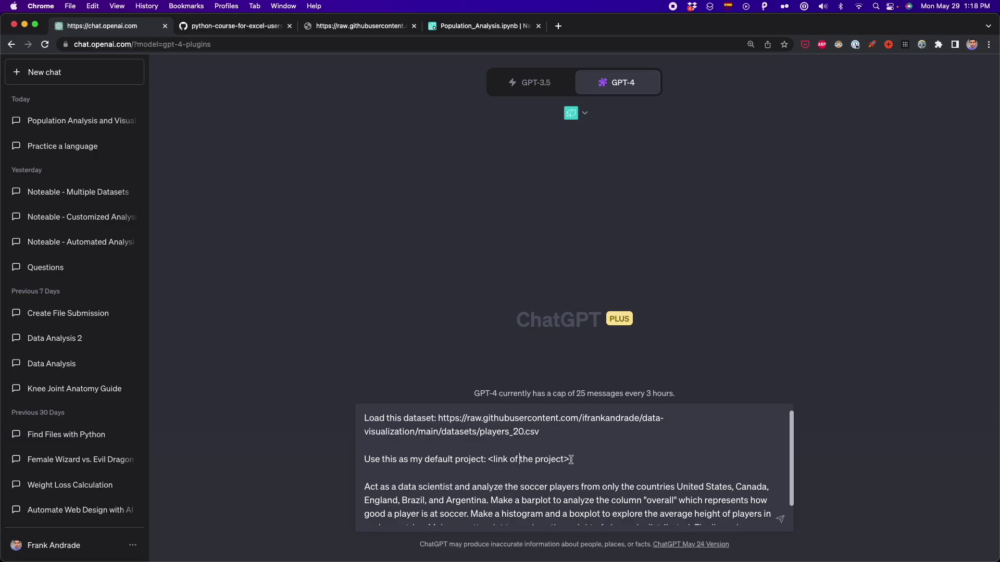
Replace '<link of the project>' in the prompt with the Automating Data Analysis project URL
drag(492, 409, 351, 407)
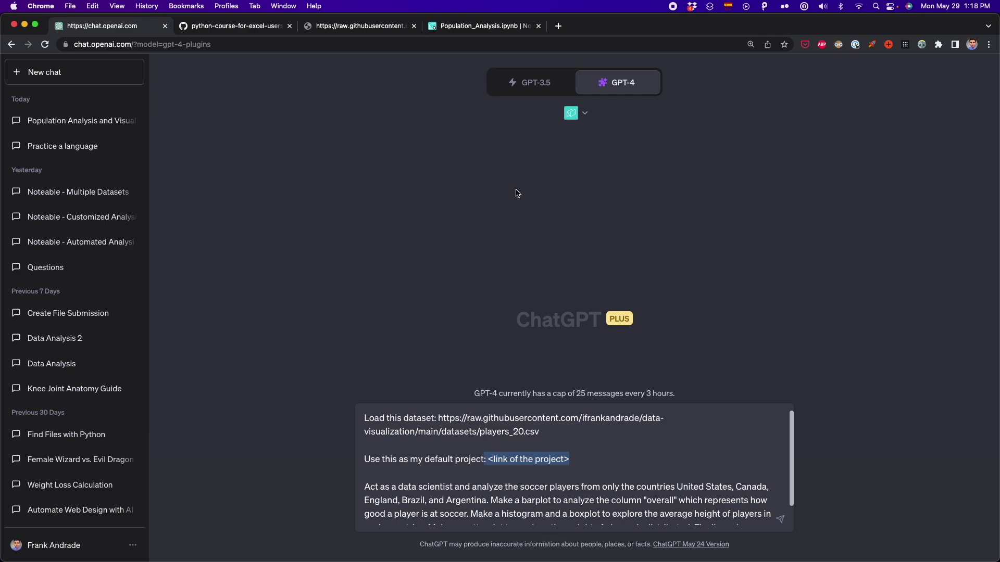
click(483, 26)
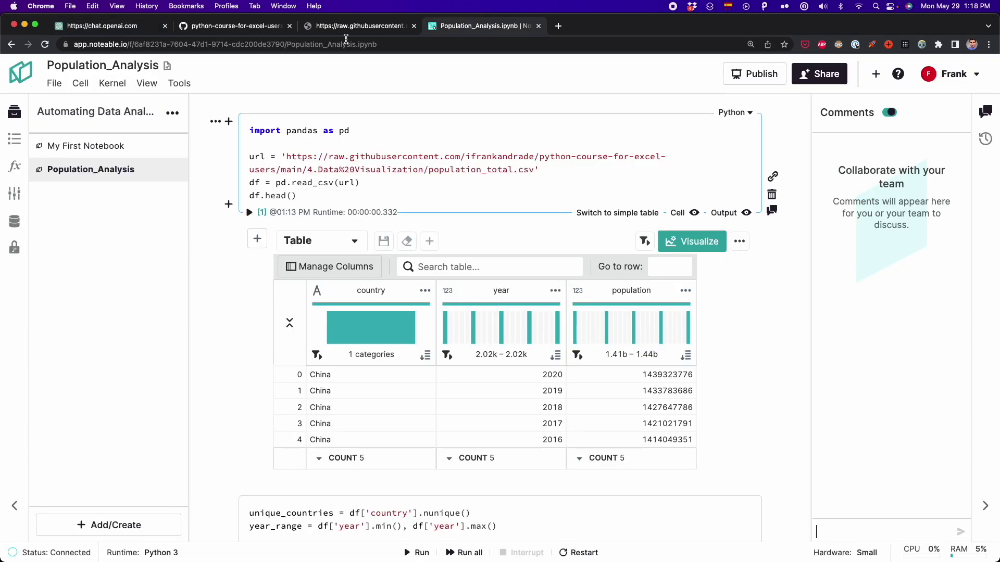
click(11, 44)
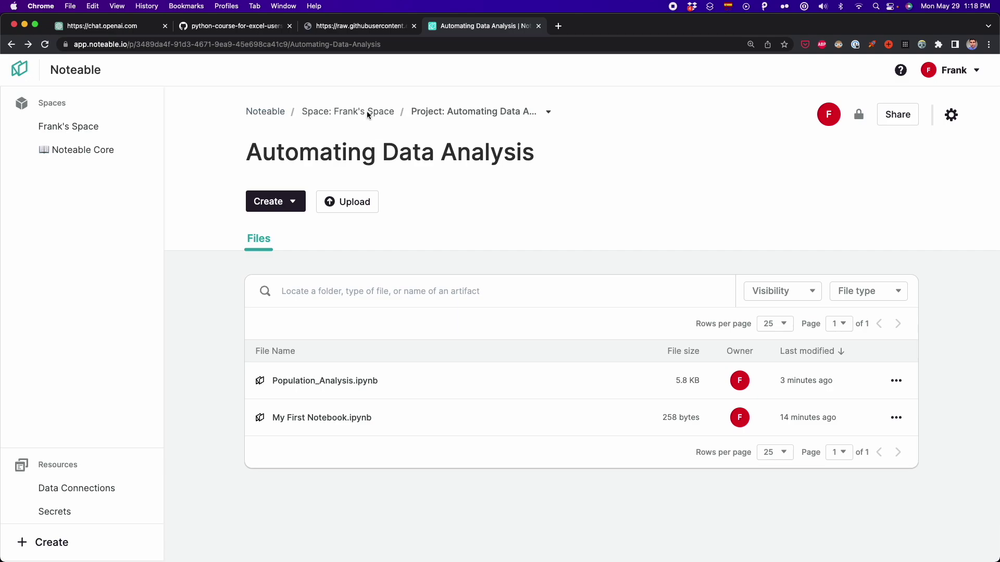
click(342, 44)
click(135, 32)
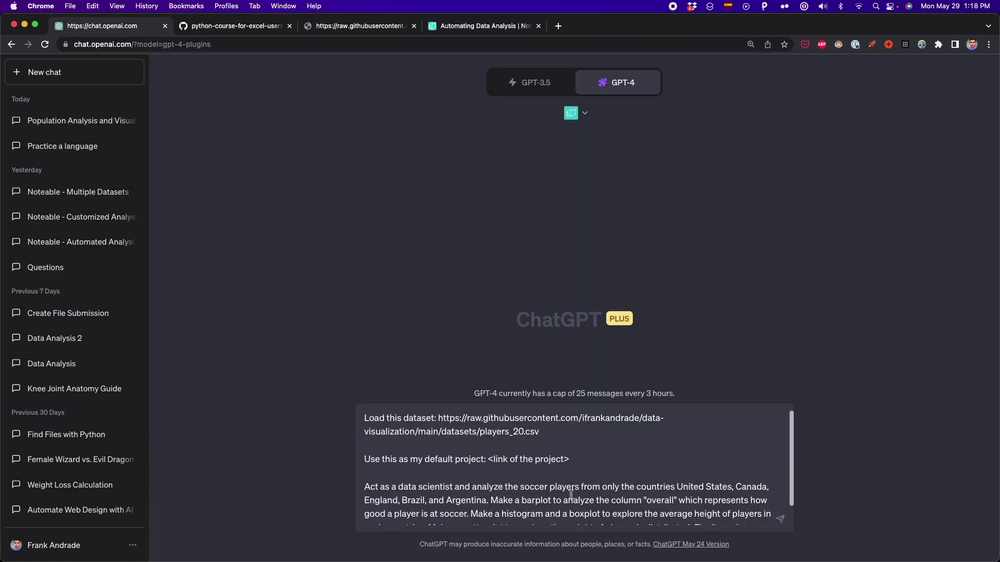
drag(488, 460, 569, 460)
scroll(384, 421, down, 2)
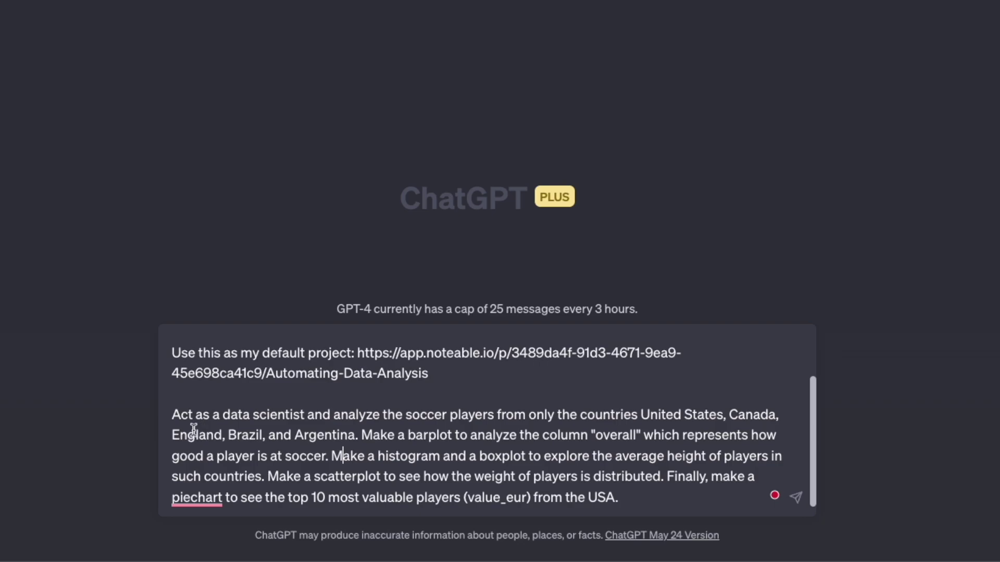
drag(172, 415, 639, 419)
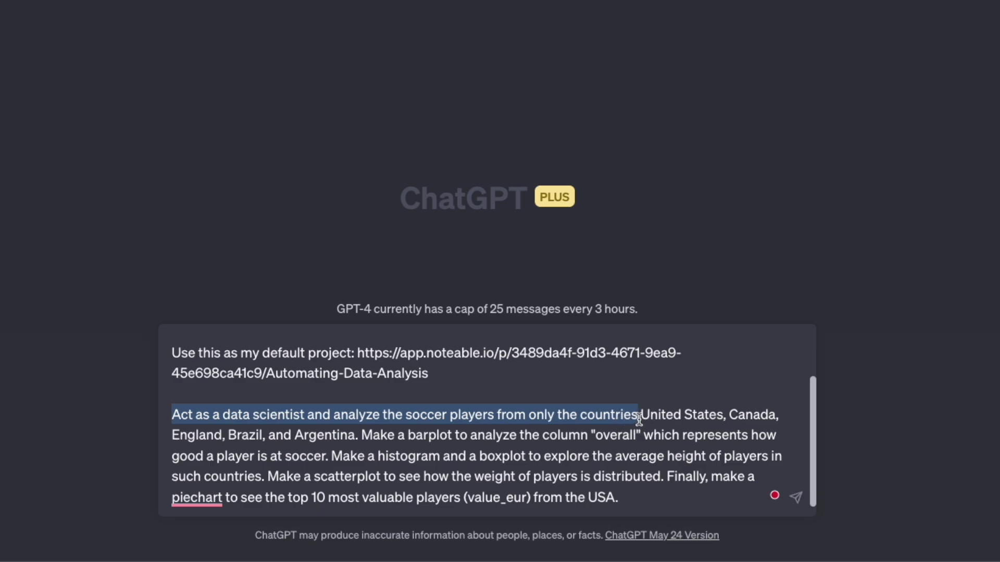
click(435, 442)
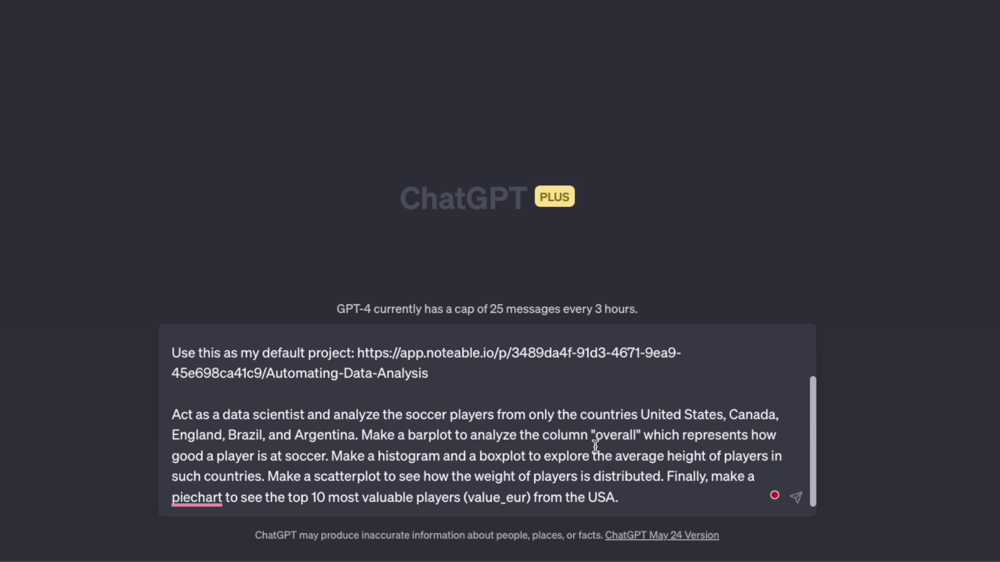
drag(331, 457, 286, 461)
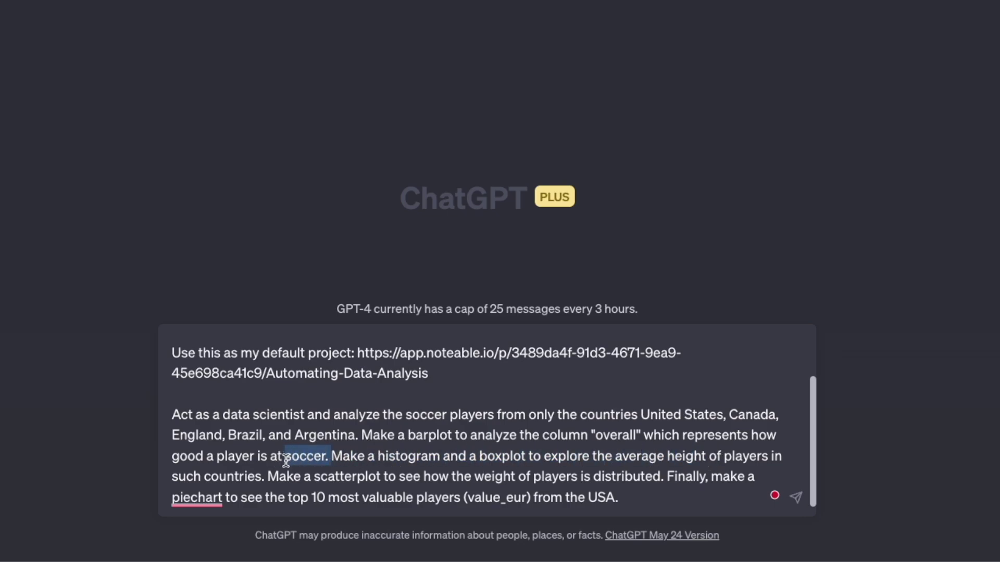
click(287, 475)
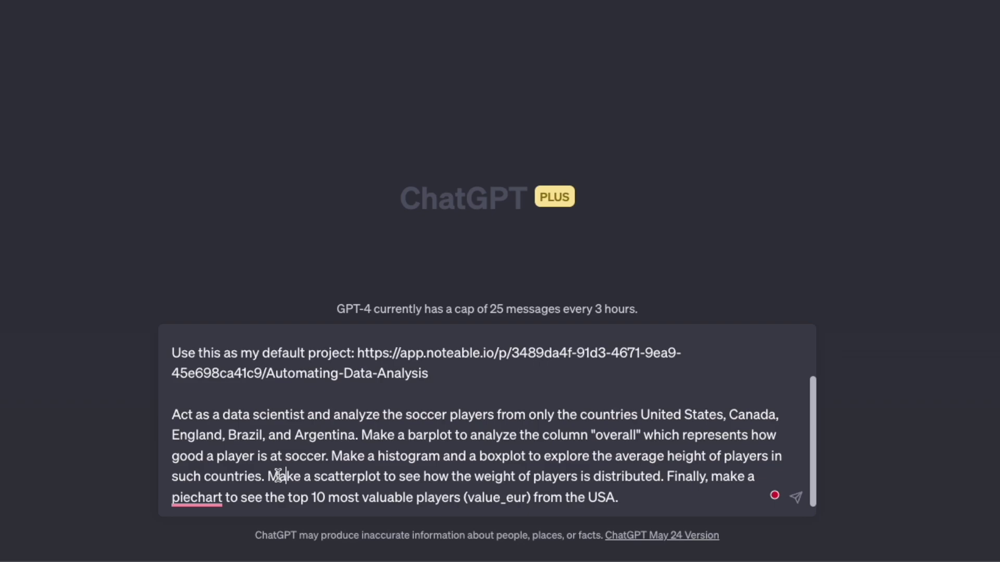
drag(267, 477, 506, 483)
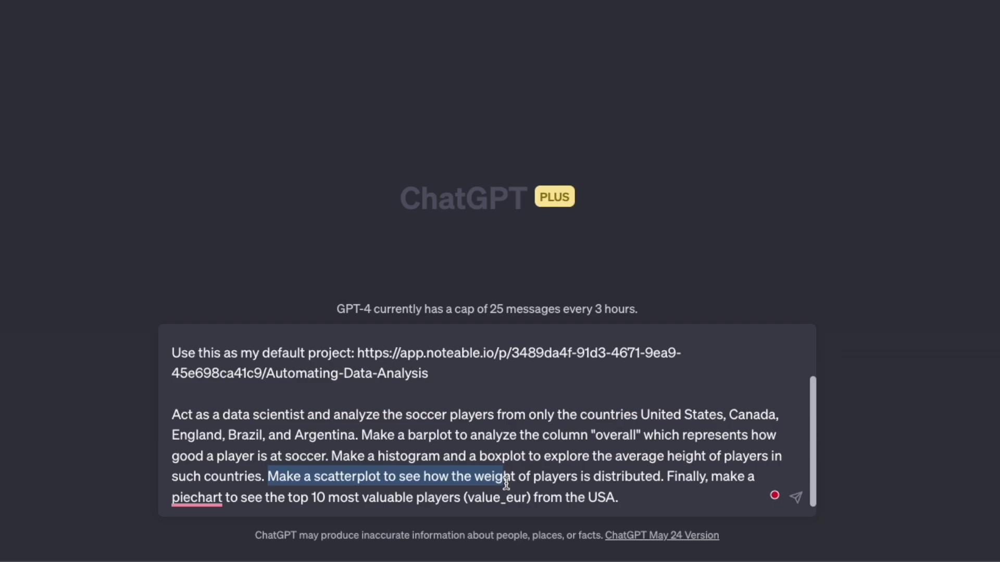
click(575, 487)
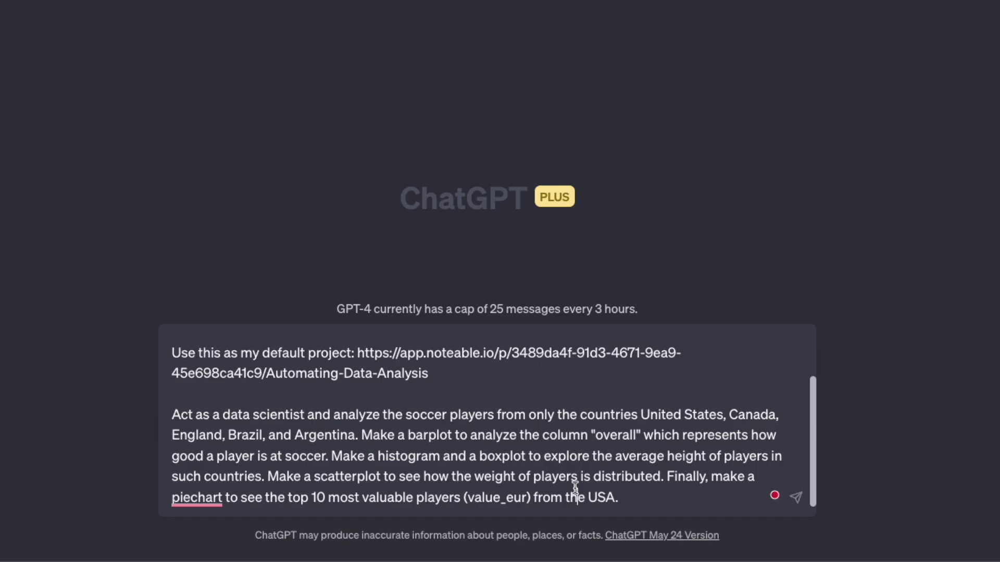
scroll(607, 478, up, 1)
scroll(608, 478, down, 1)
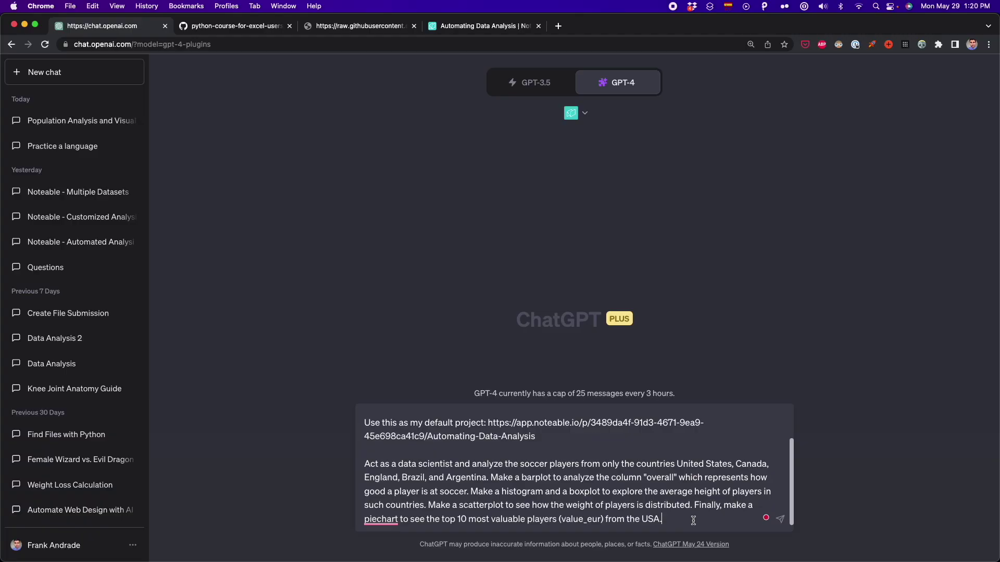
Send the soccer prompt and review the bar plot, height histogram, boxplot, scatter plot and USA pie chart
key(Return)
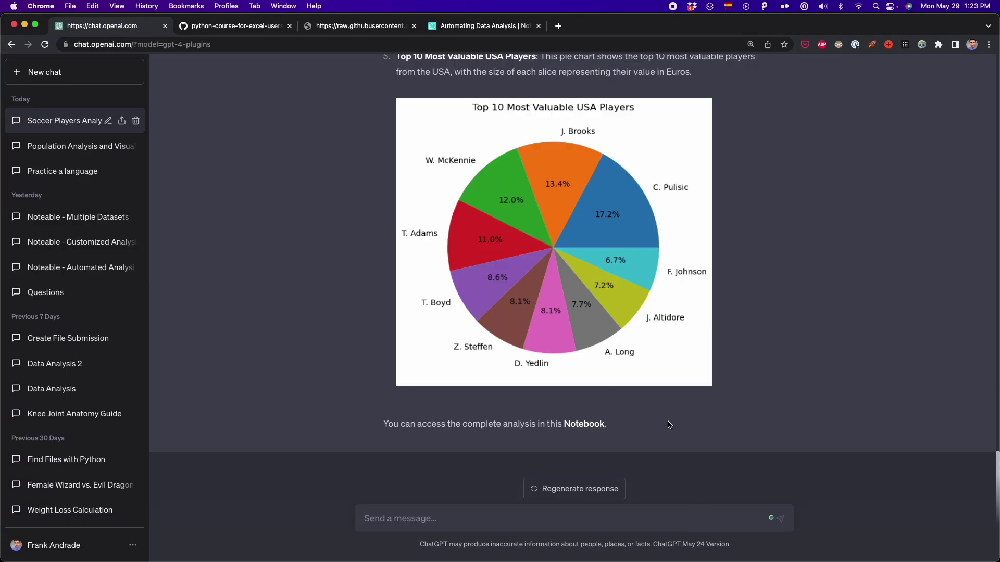
scroll(650, 396, up, 15)
scroll(597, 332, down, 2)
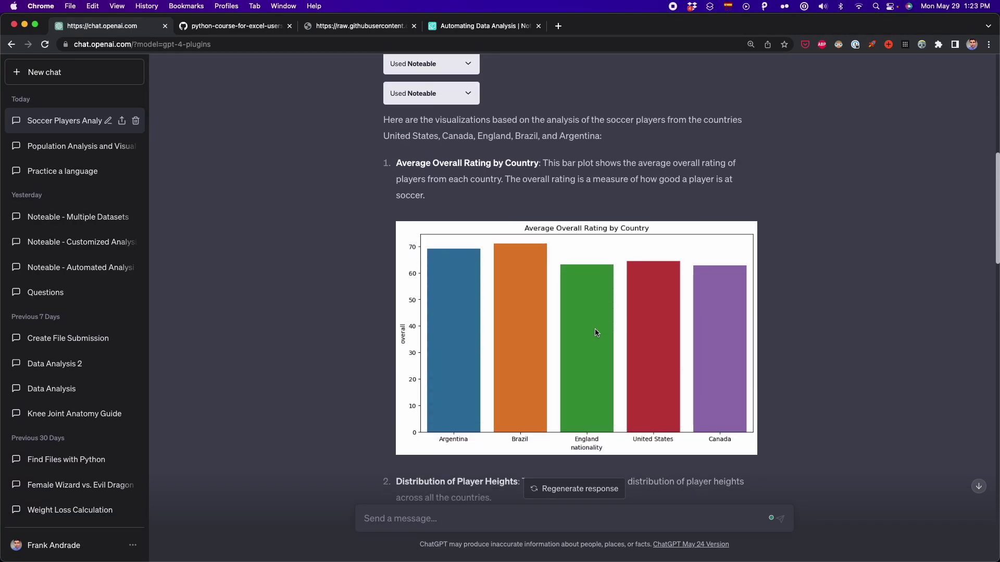
scroll(597, 333, down, 1)
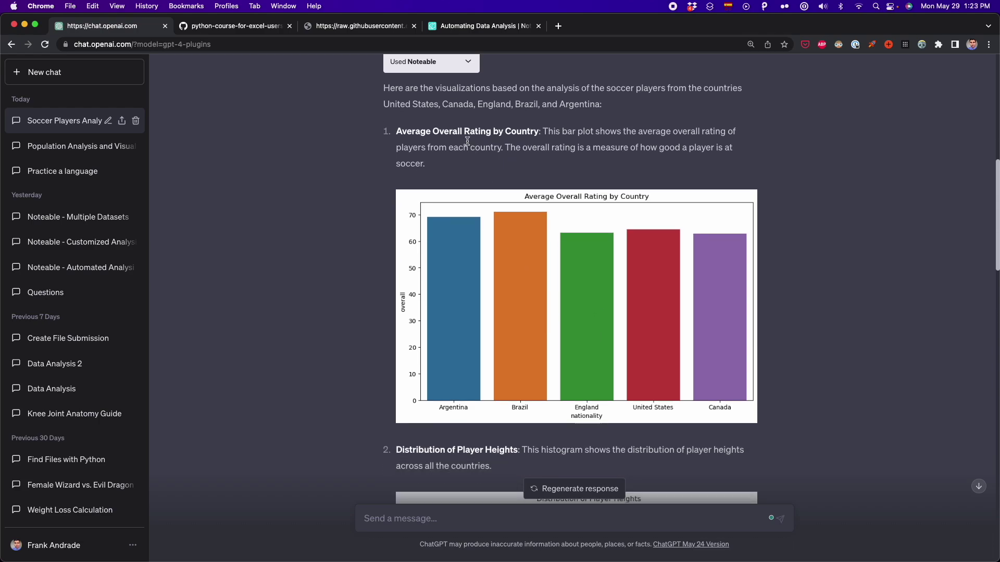
scroll(555, 305, down, 10)
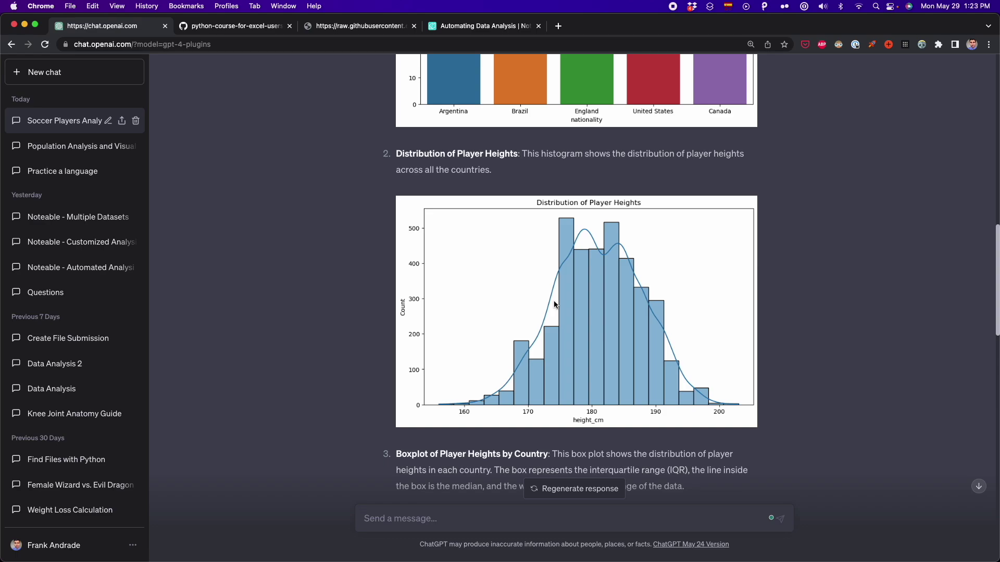
scroll(555, 305, down, 6)
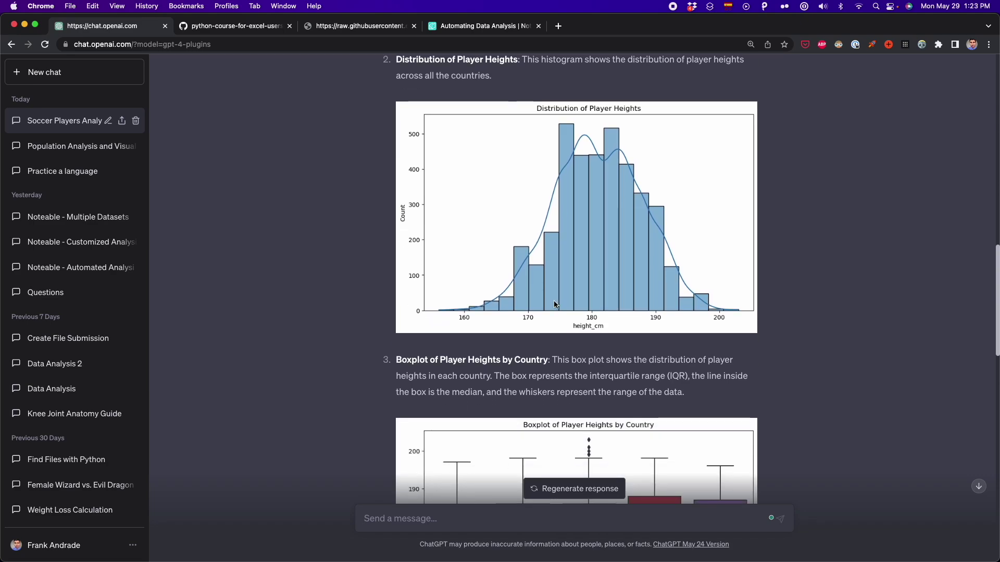
scroll(555, 304, down, 6)
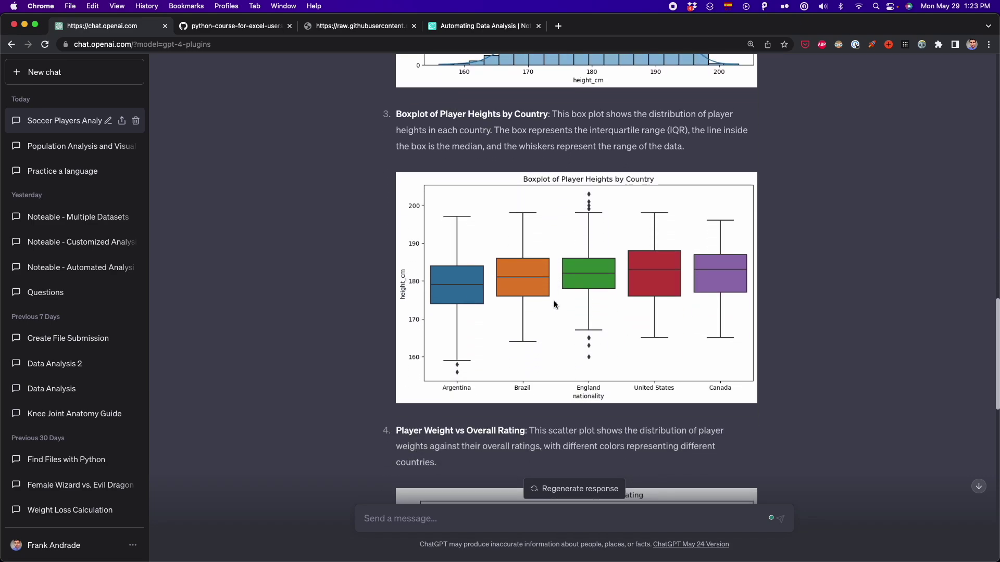
scroll(554, 302, down, 1)
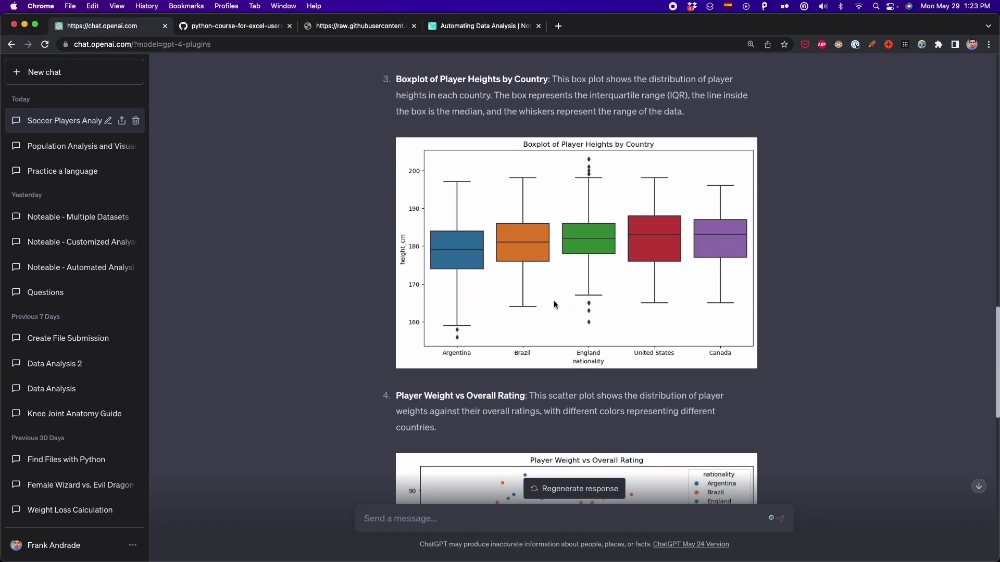
scroll(554, 303, down, 9)
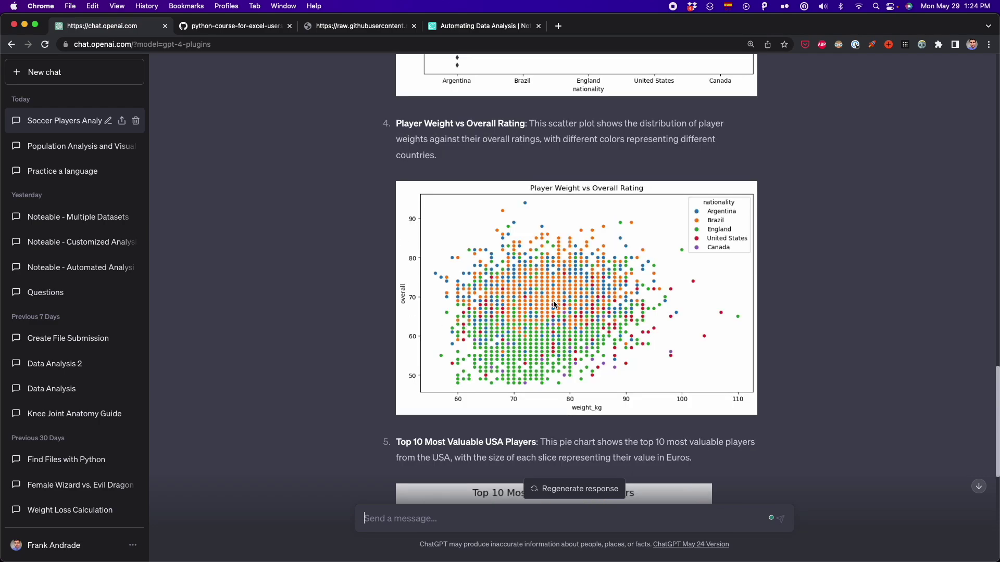
scroll(554, 305, down, 11)
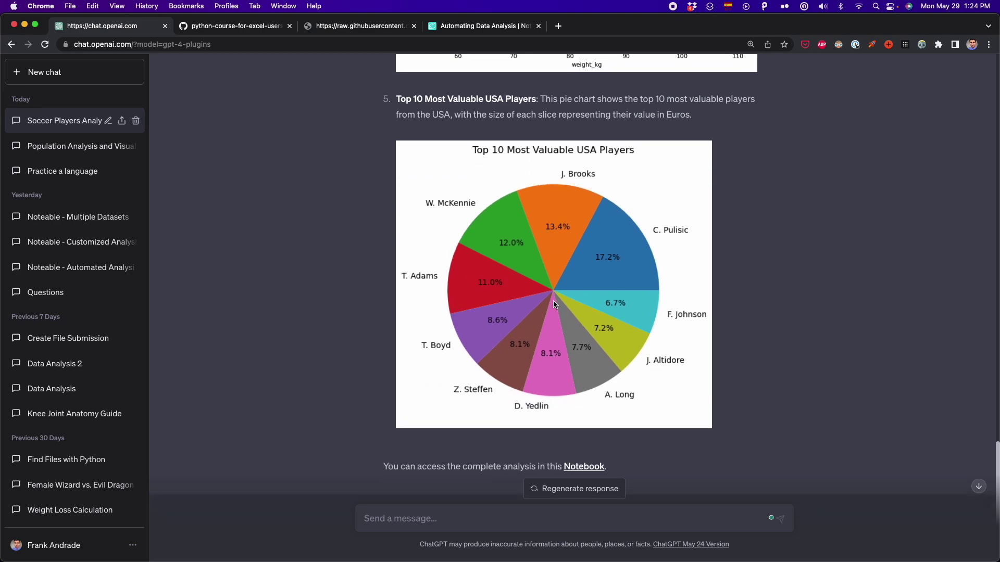
scroll(553, 301, up, 1)
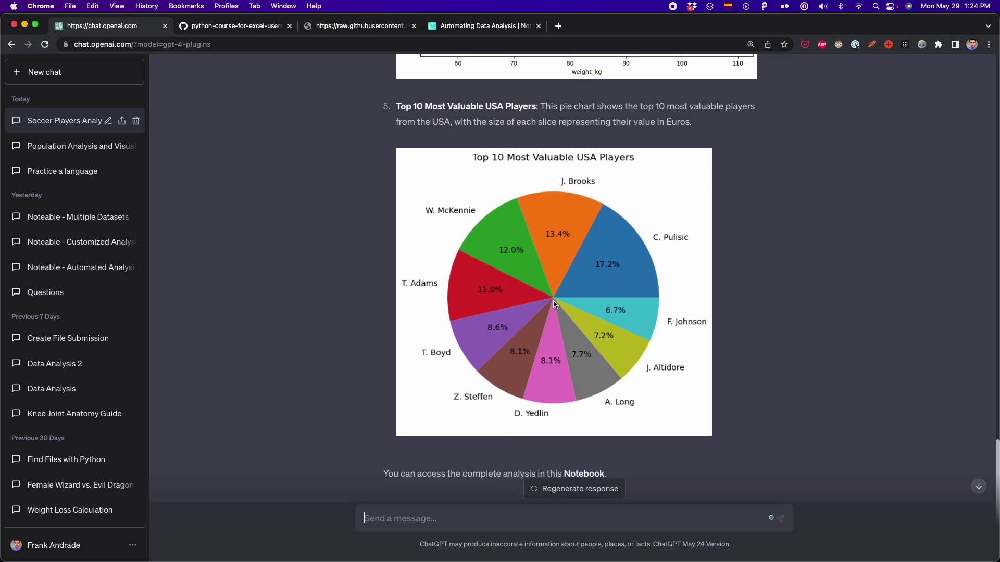
scroll(553, 301, down, 1)
click(494, 29)
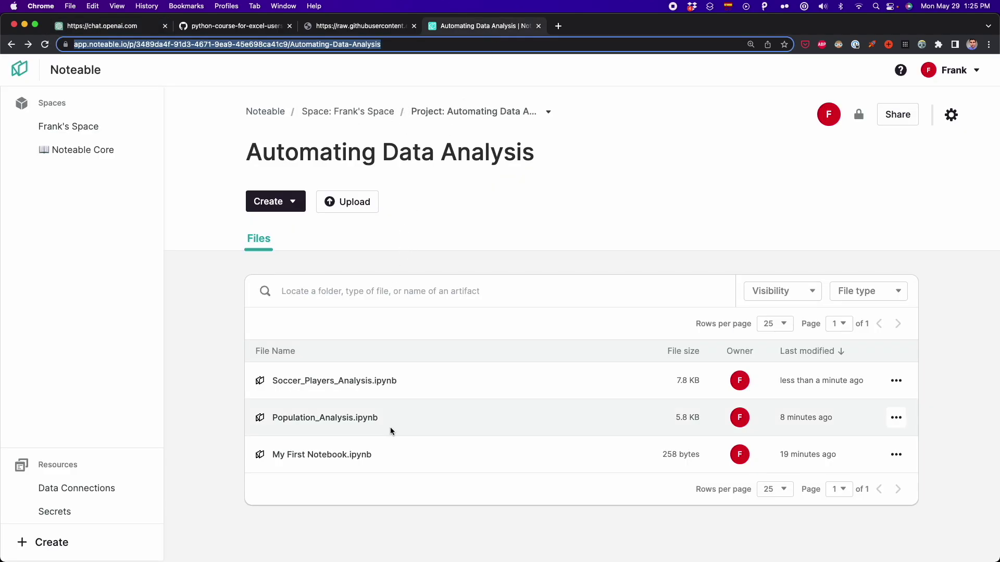
Open Soccer_Players_Analysis.ipynb to check its country rating bar chart, then return to ChatGPT
click(357, 390)
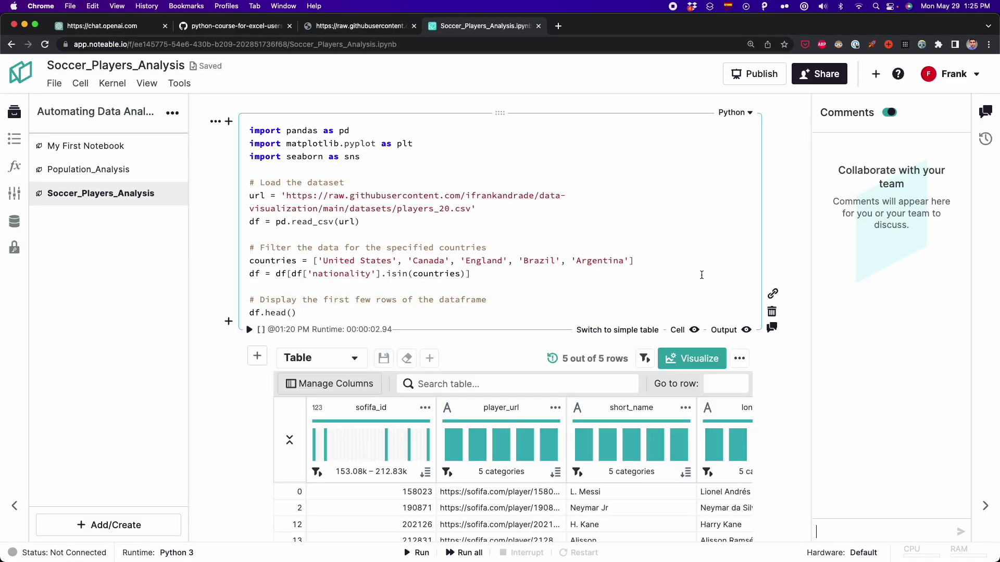
scroll(787, 306, down, 15)
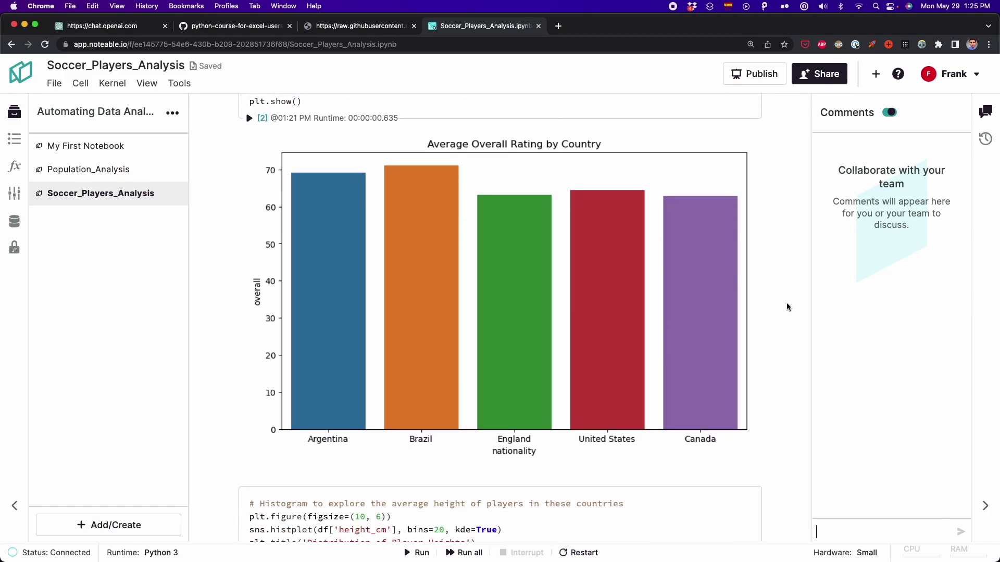
key(super+1)
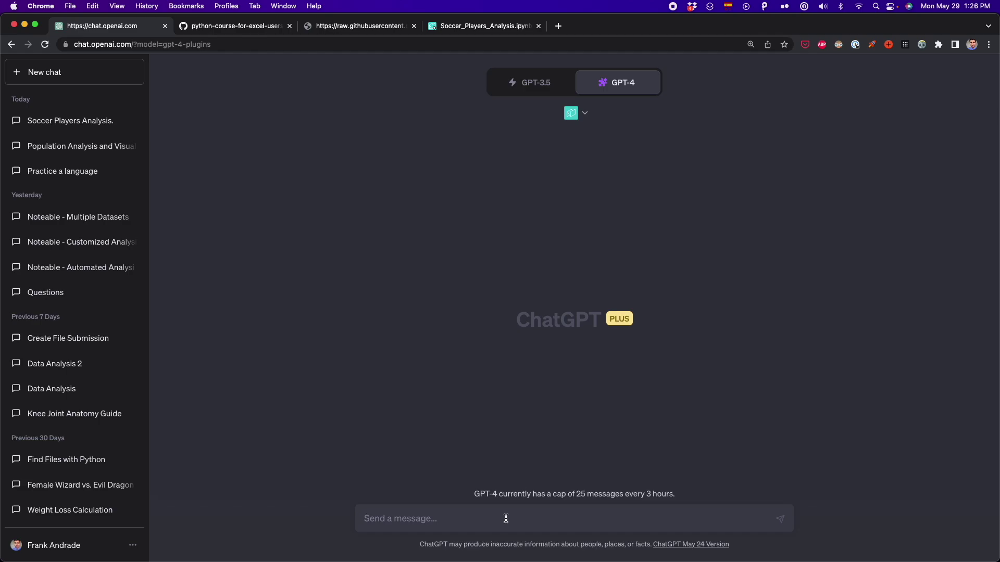
Confirm Noteable is enabled and paste the players_17–players_21 FIFA ratings prompt
click(583, 118)
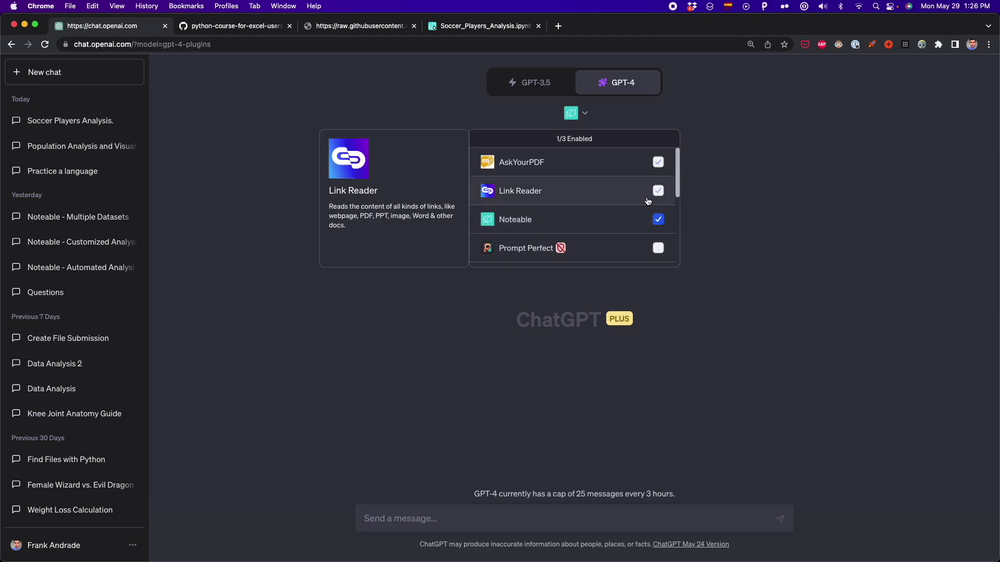
click(627, 397)
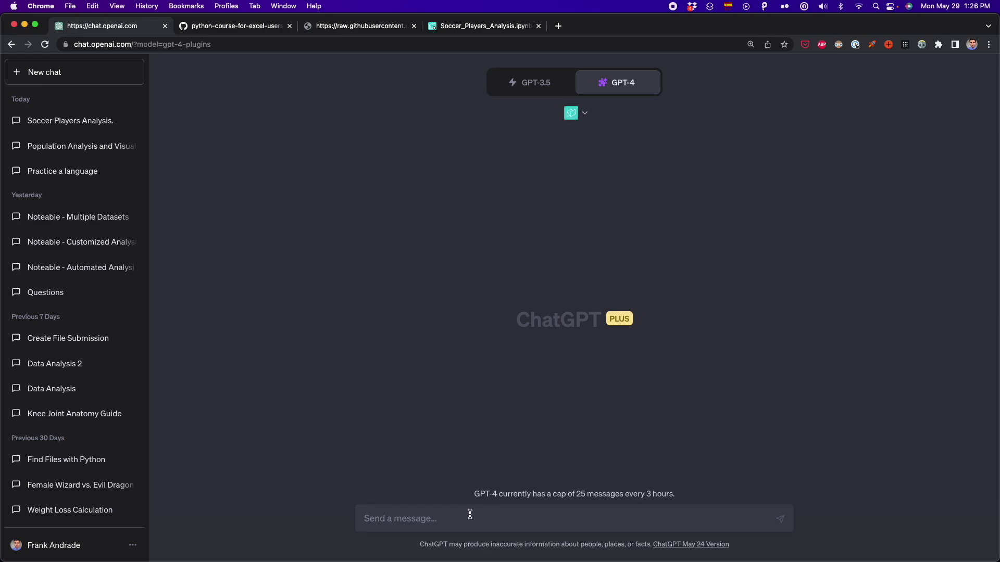
key(super+v)
scroll(537, 482, up, 3)
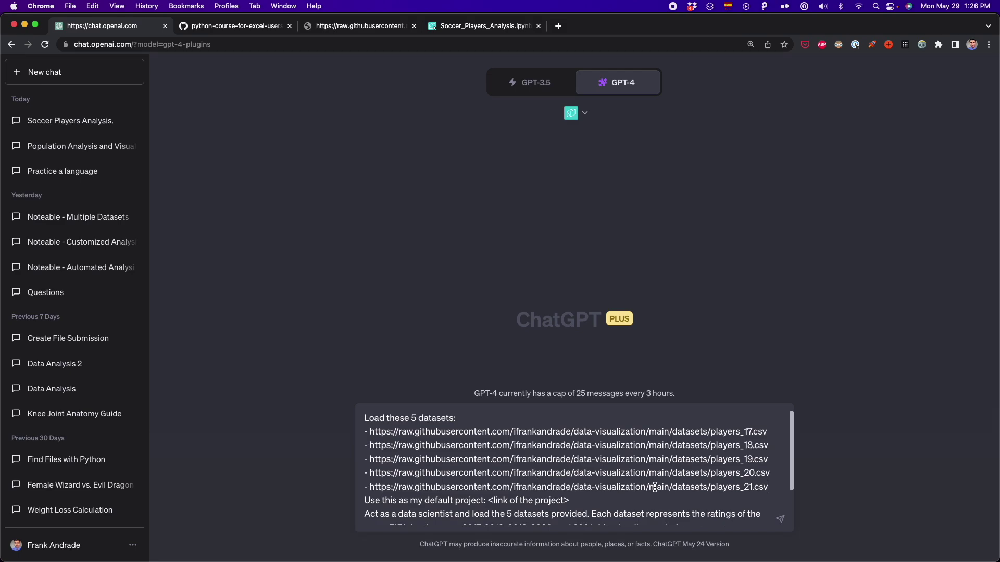
Insert blank lines after the five dataset URLs and after the project-link line
key(shift+Return)
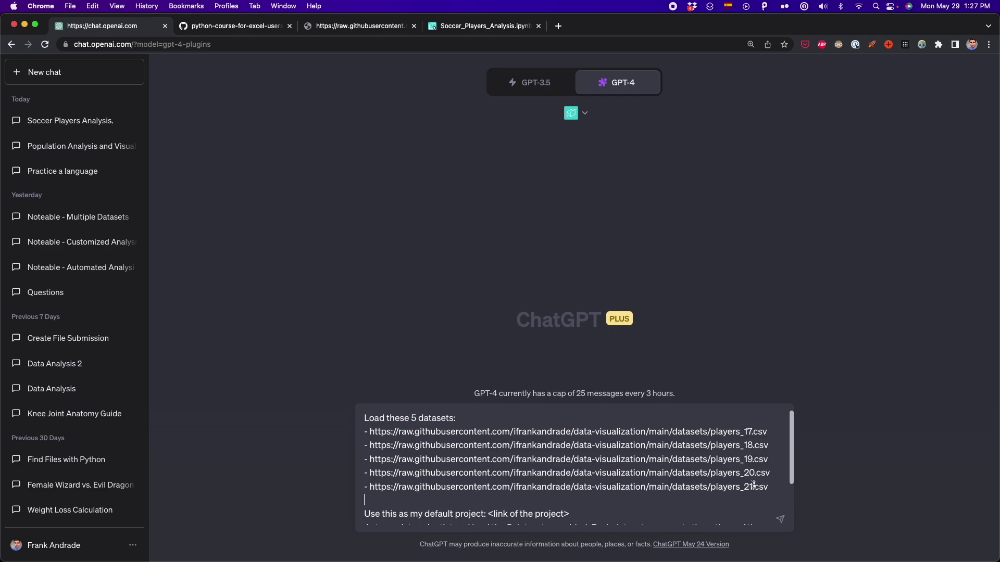
key(shift+Down)
key(shift+Down)
key(shift+Down)
key(shift+Down)
key(shift+Down)
click(619, 487)
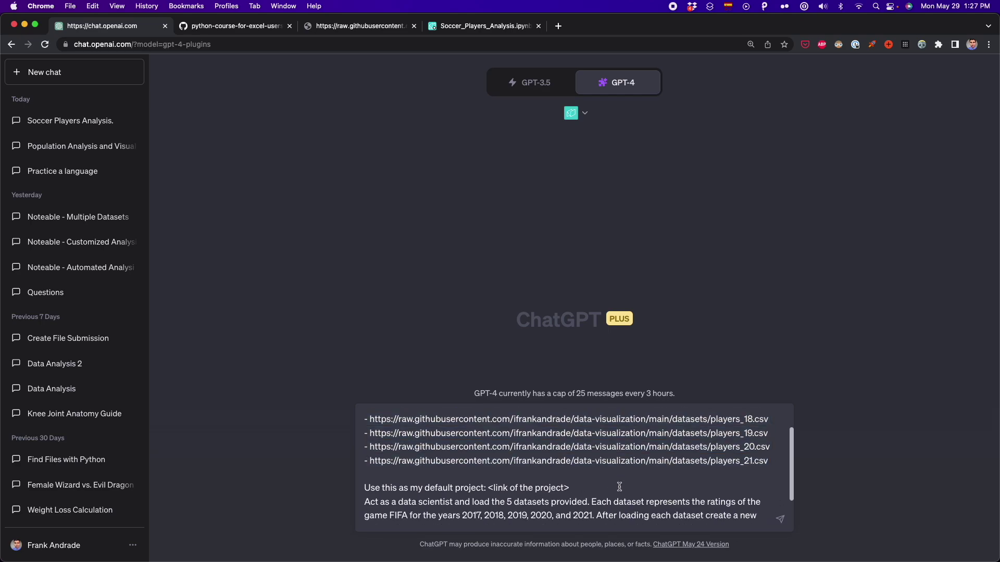
key(shift+Return)
scroll(578, 469, down, 2)
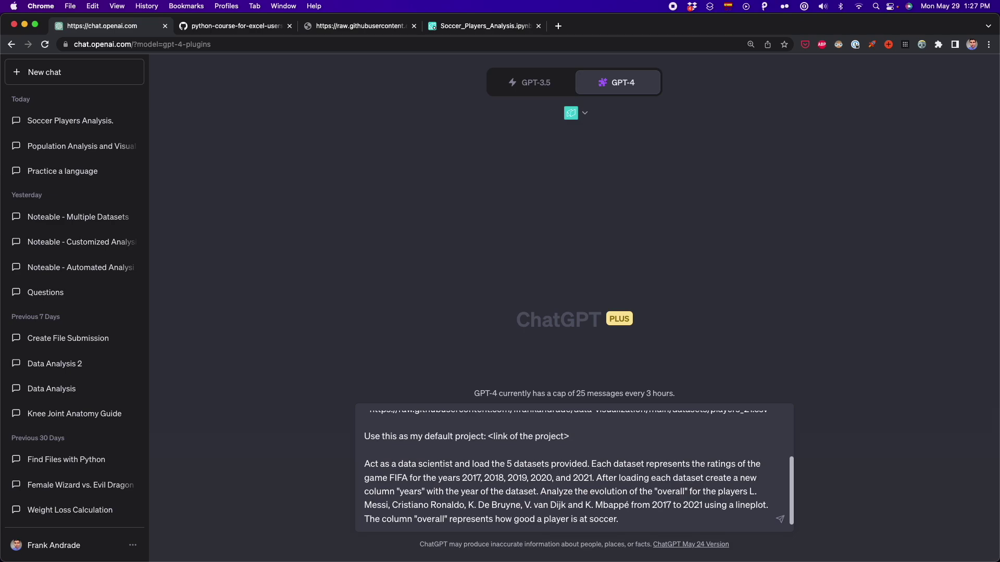
scroll(658, 481, up, 3)
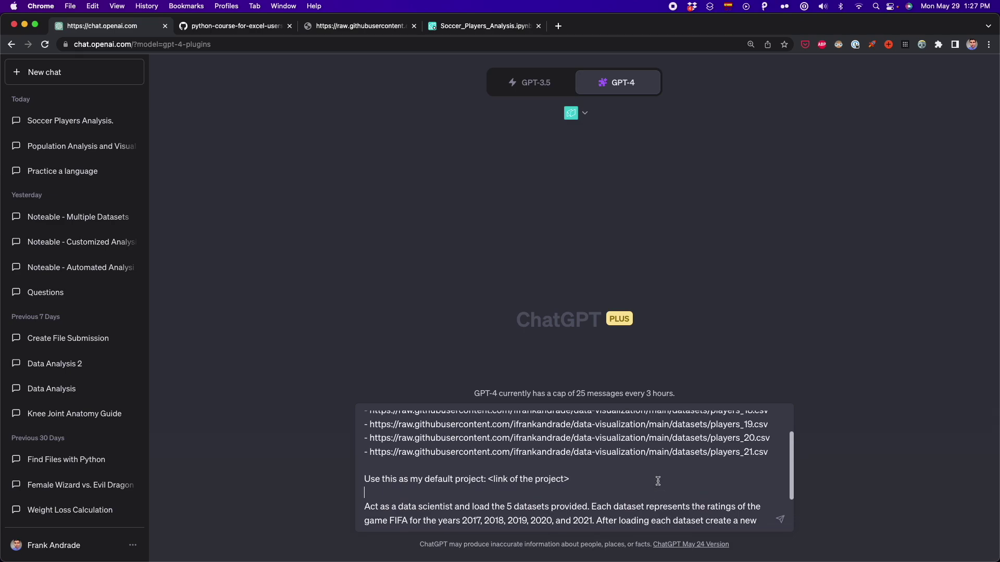
drag(770, 482, 364, 426)
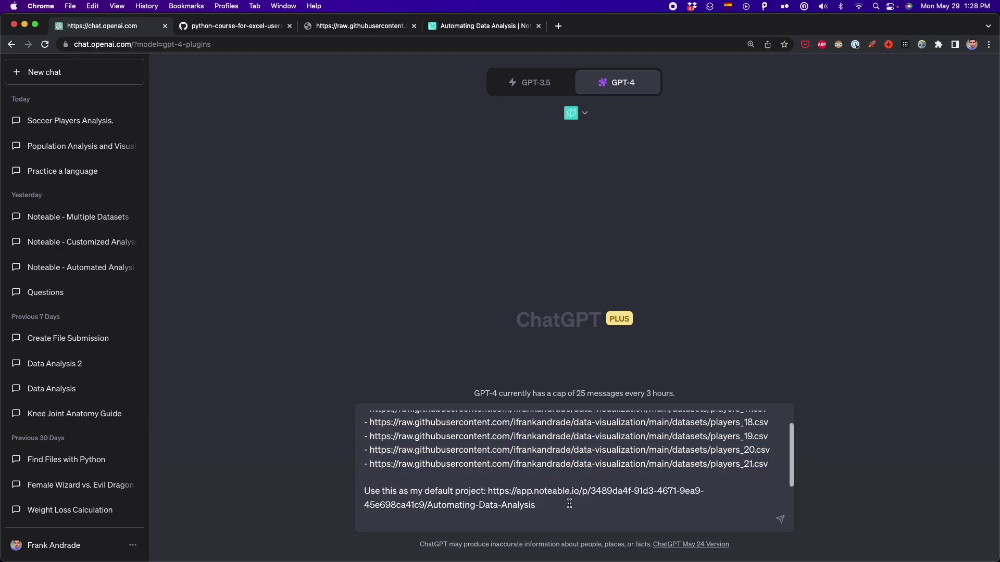
Review the task paragraph's FIFA years, new years column and overall-rating lineplot instructions
scroll(569, 503, down, 5)
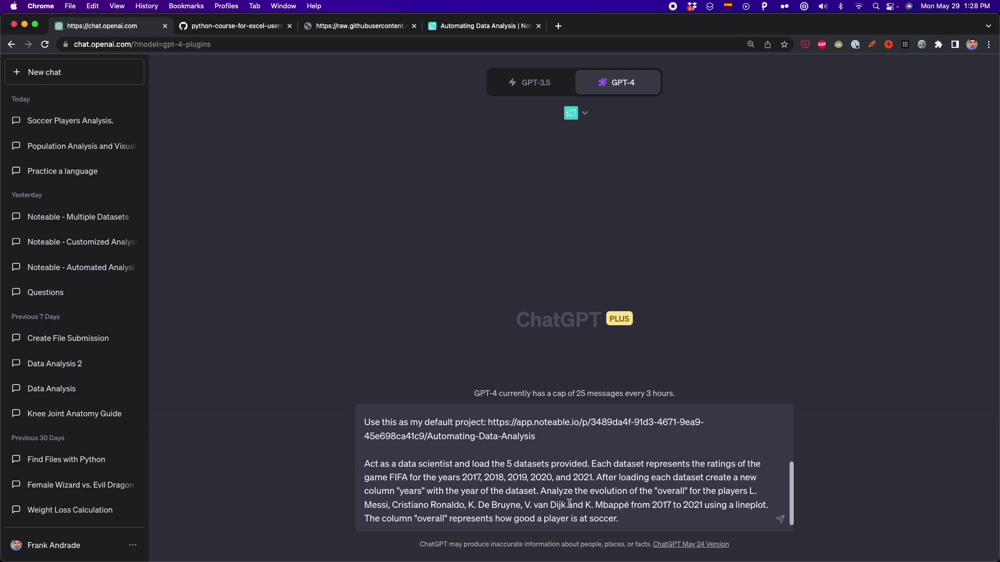
click(644, 521)
drag(644, 520, 351, 468)
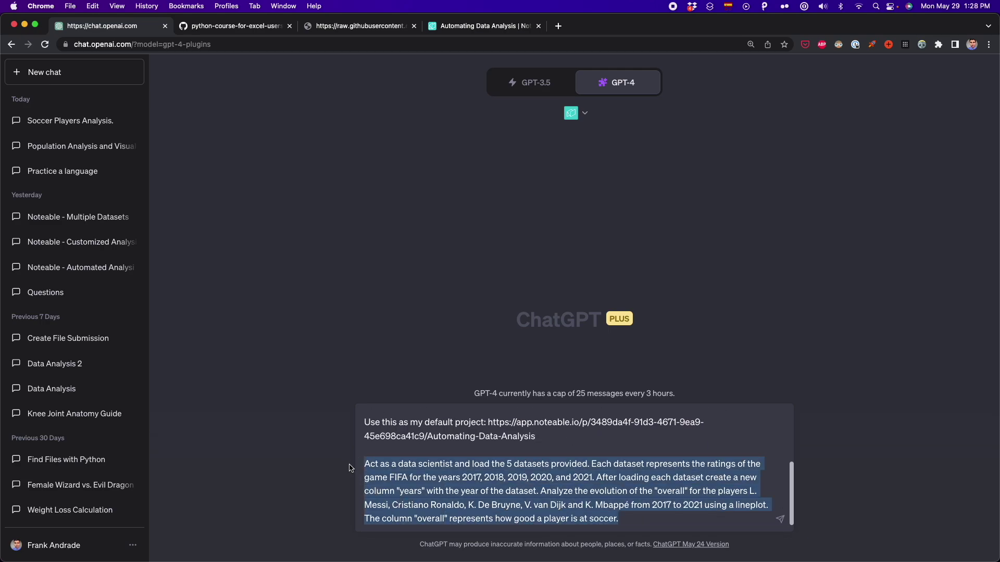
drag(596, 478, 593, 467)
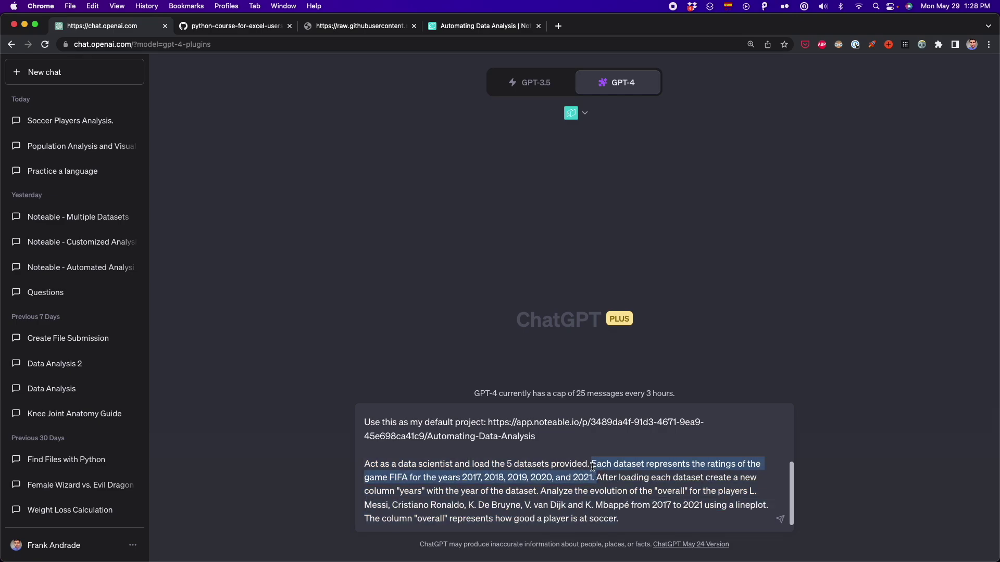
click(596, 476)
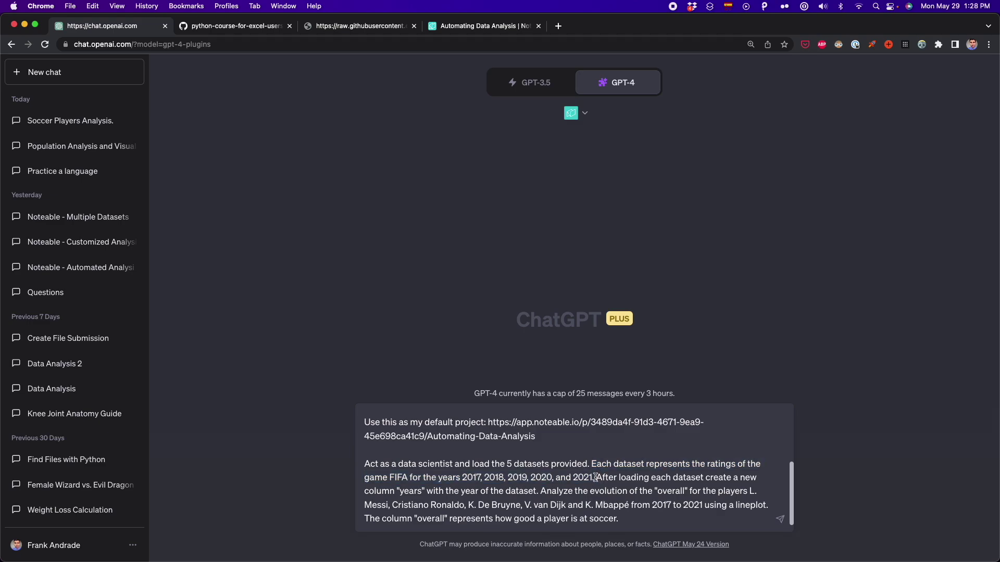
drag(597, 478, 623, 508)
click(766, 507)
drag(766, 507, 703, 503)
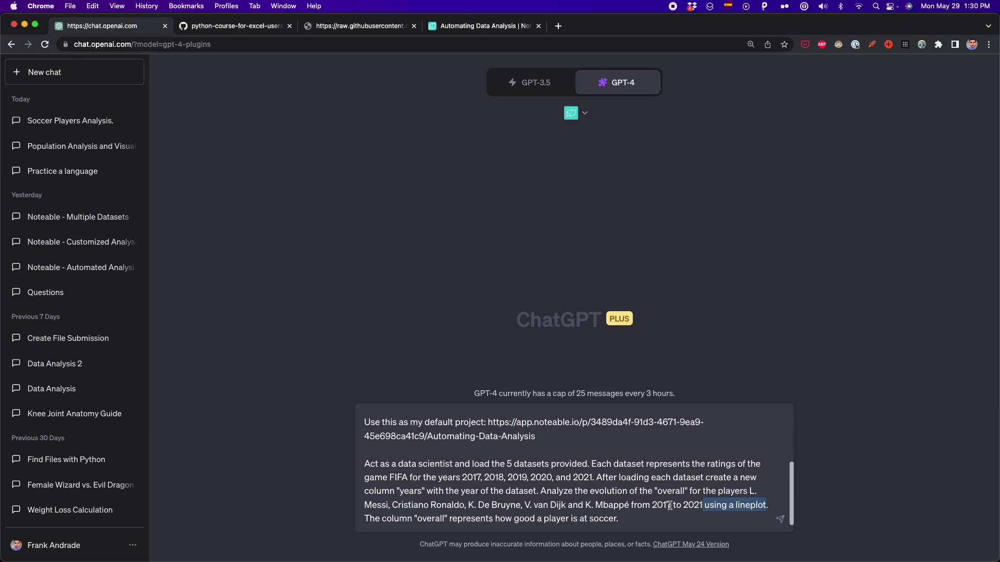
click(655, 518)
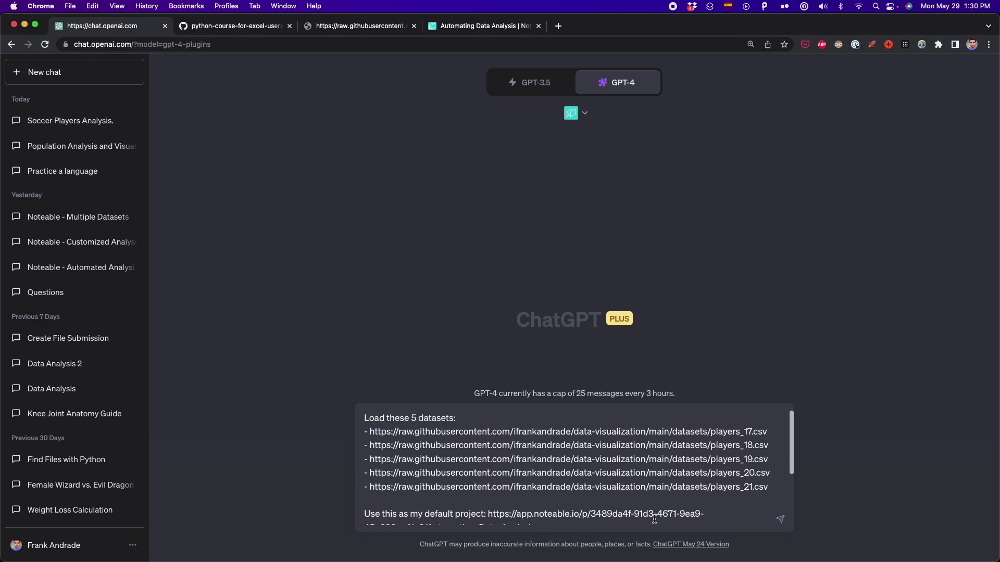
Send the FIFA prompt and view the 'Evolution of Player Ratings from 2017 to 2021' lineplot
key(Return)
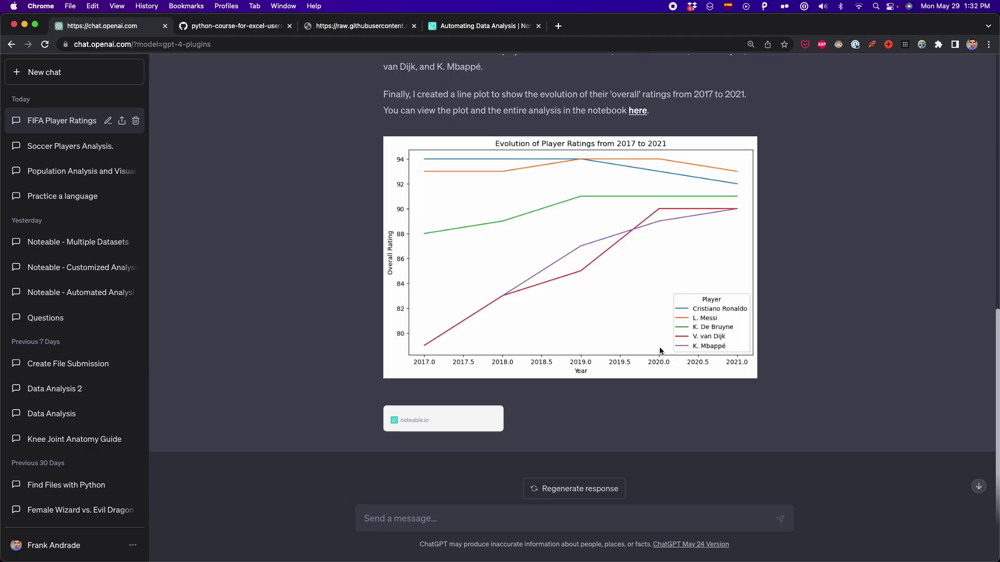
scroll(660, 351, up, 6)
scroll(659, 351, down, 4)
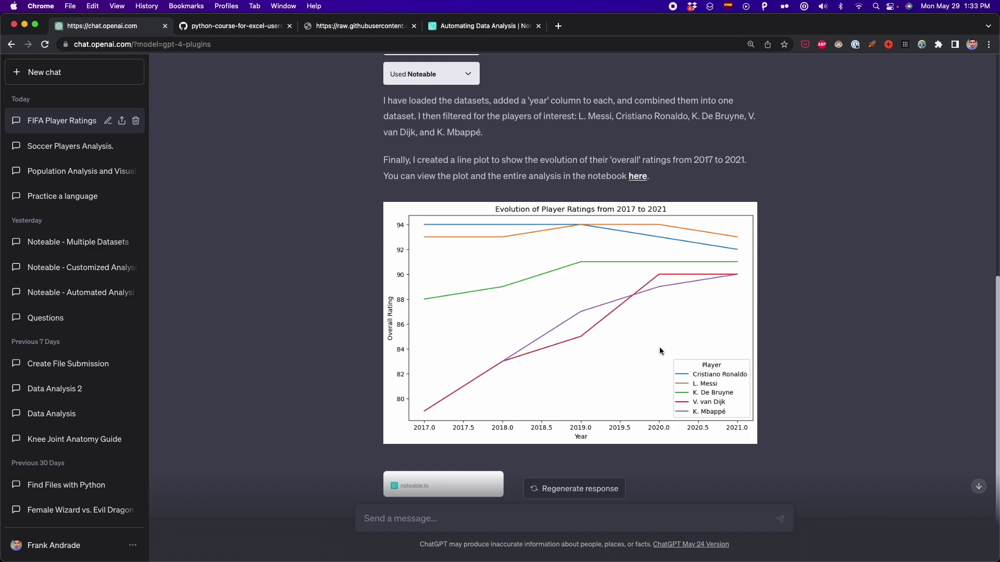
scroll(659, 351, down, 3)
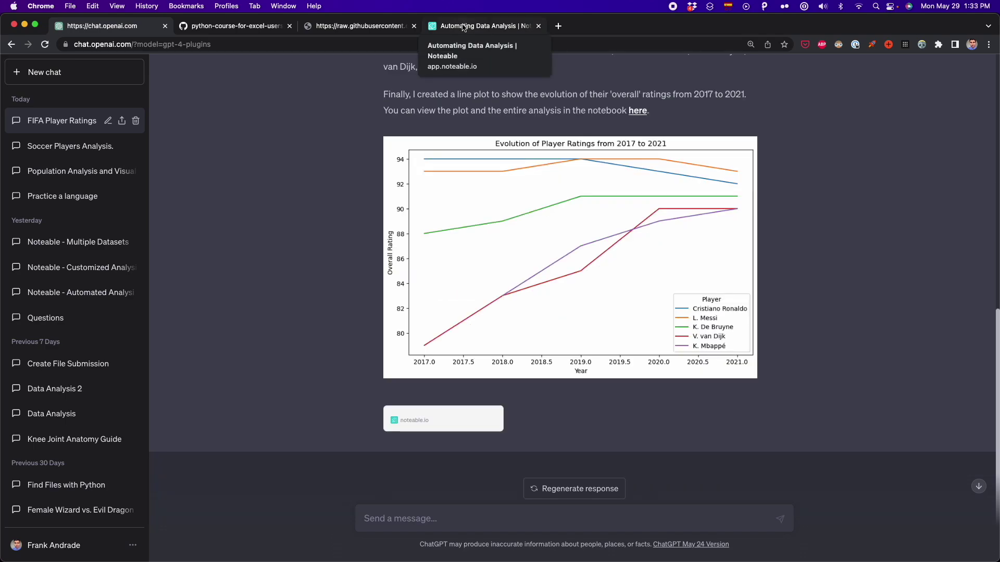
click(463, 27)
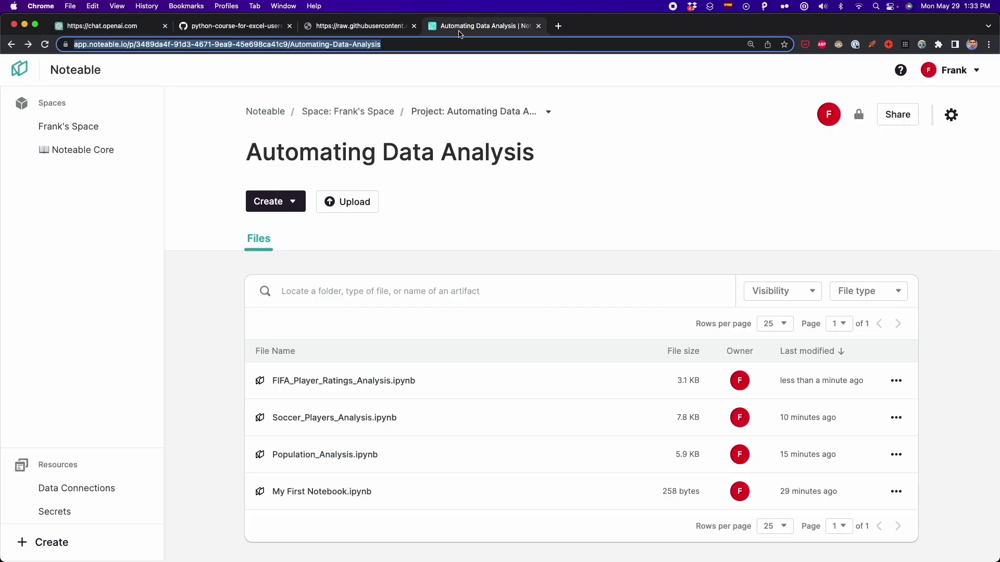
Open FIFA_Player_Ratings_Analysis.ipynb and review its code, selecting the players_of_interest list
click(360, 385)
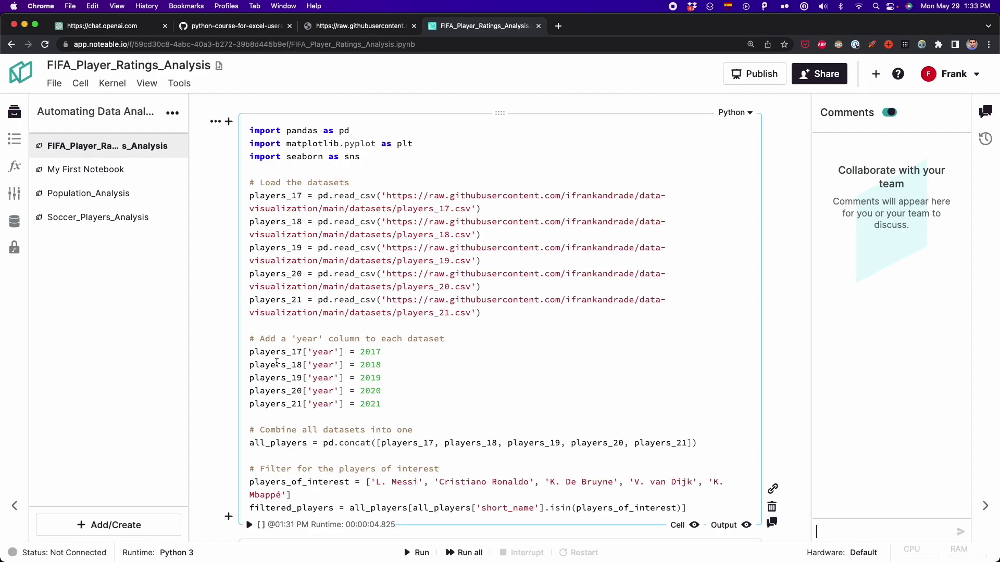
scroll(258, 395, down, 5)
scroll(256, 397, down, 1)
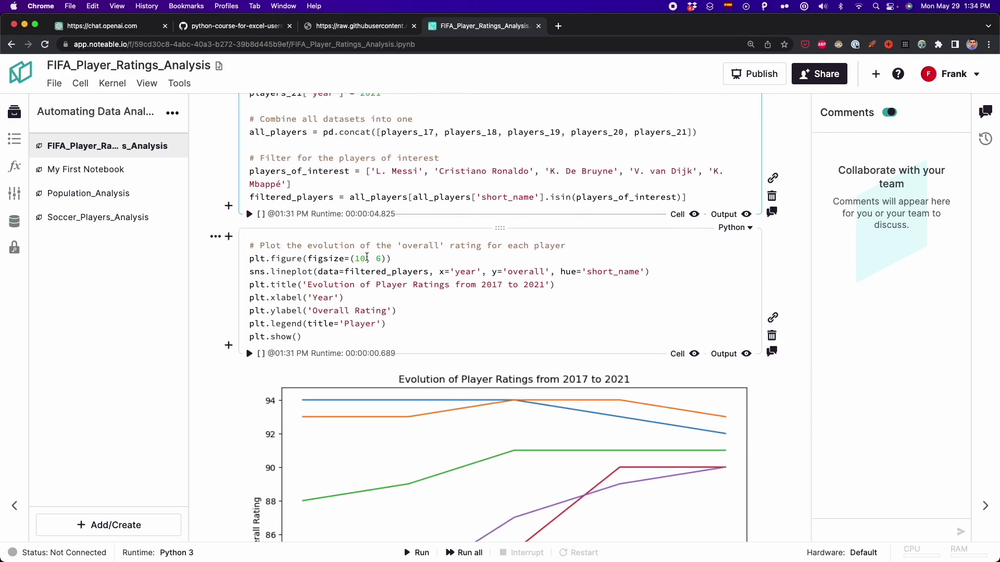
click(375, 182)
drag(375, 182, 365, 171)
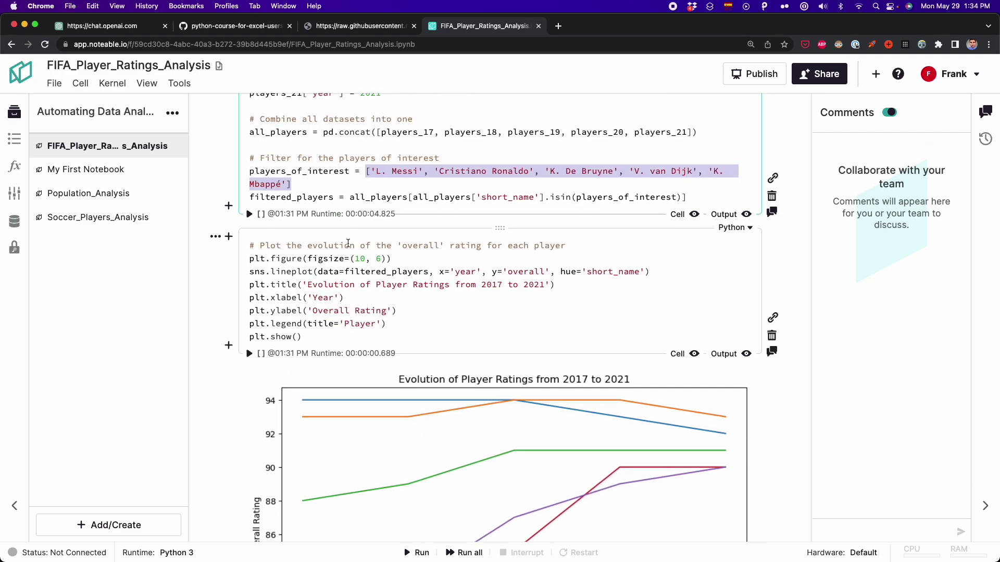
scroll(626, 336, down, 3)
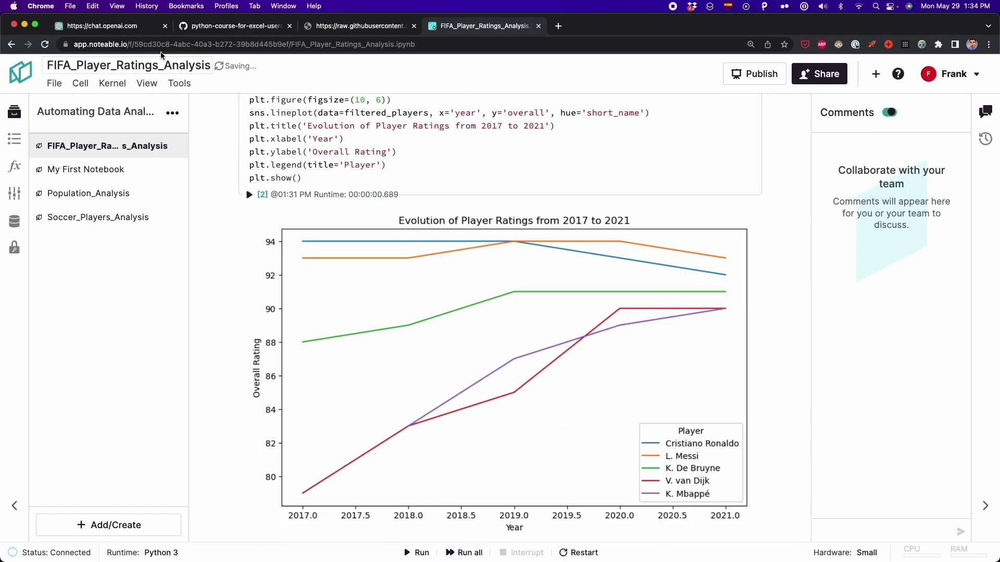
Look over the ChatGPT conversation, then return to the FIFA notebook in Noteable
click(105, 26)
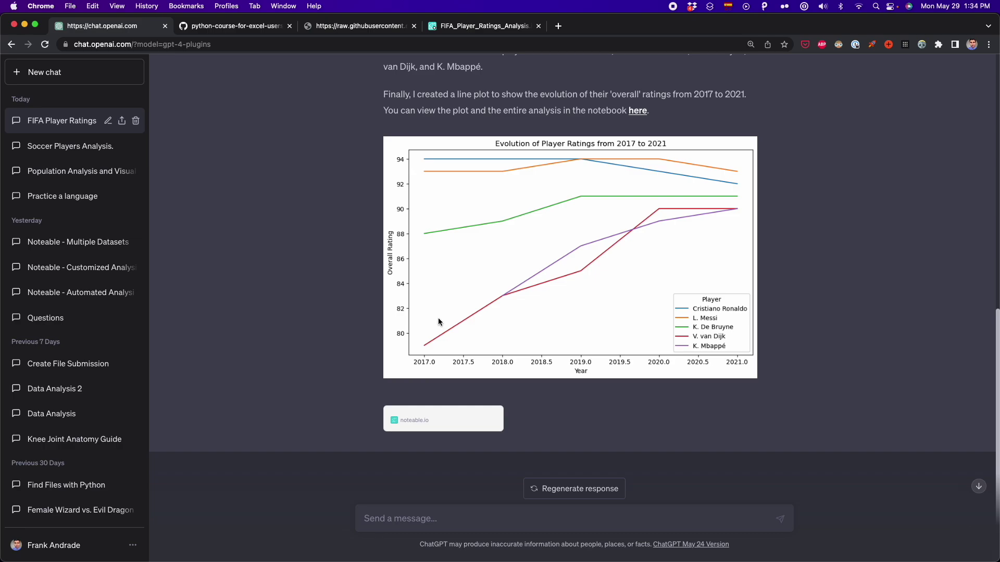
scroll(438, 318, up, 20)
click(585, 386)
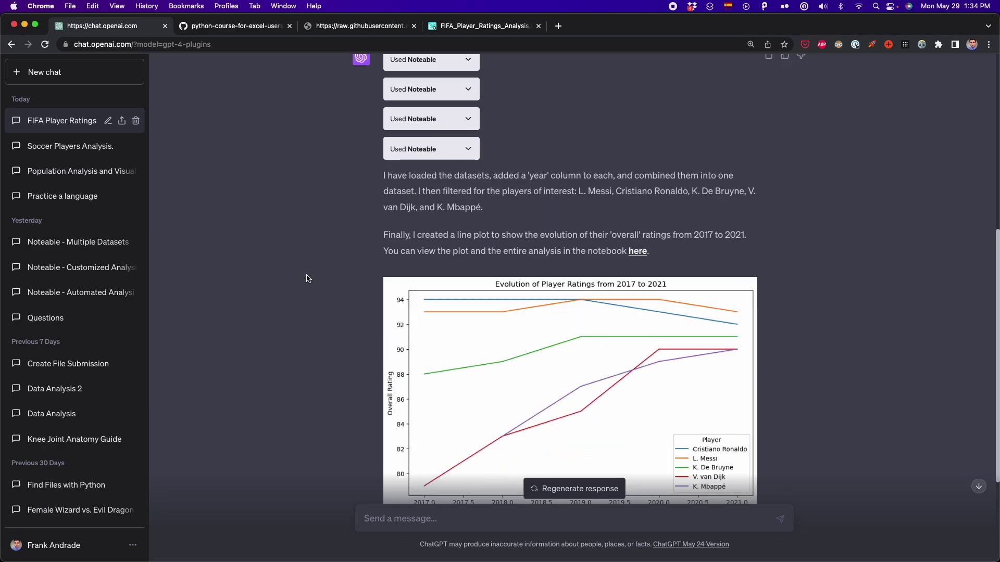
scroll(307, 281, down, 5)
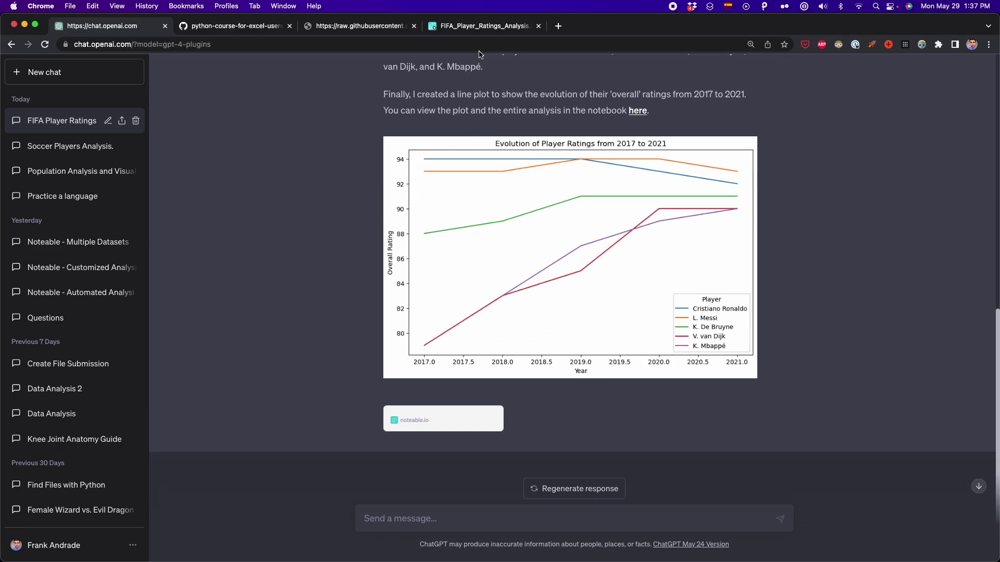
click(473, 29)
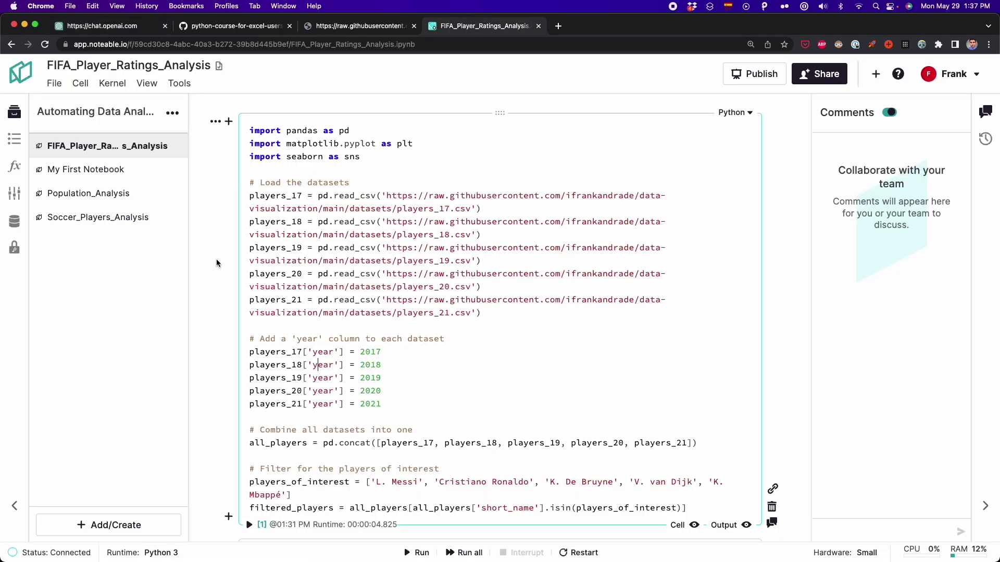